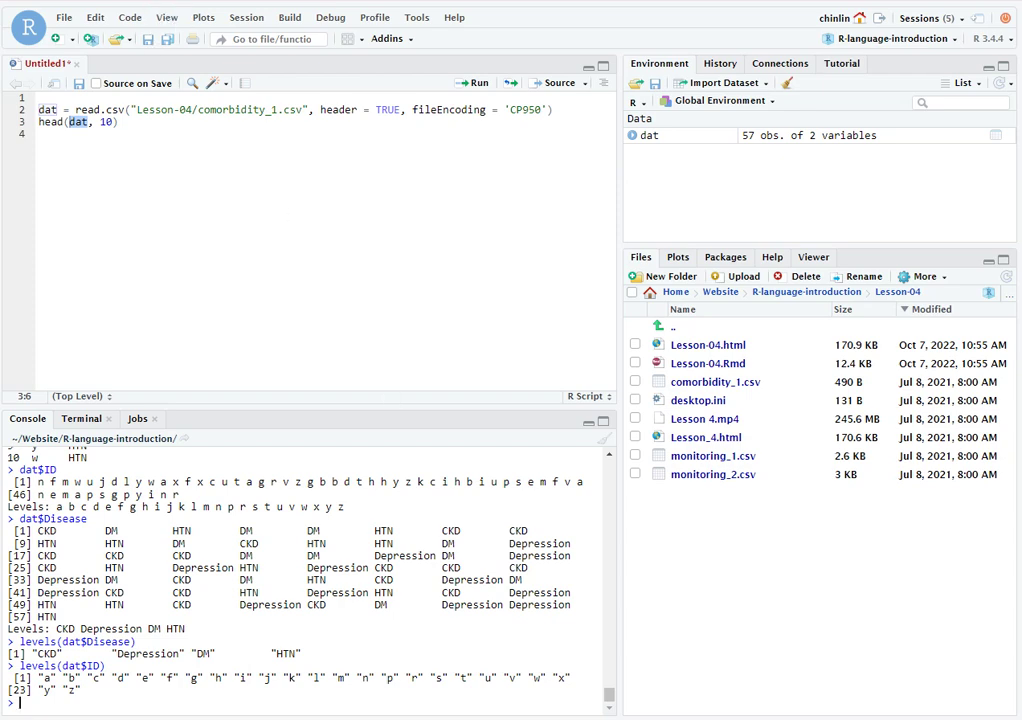
- Switch to the comorbidity_1 workbook in Excel and add a new worksheet
key("alt+Tab")
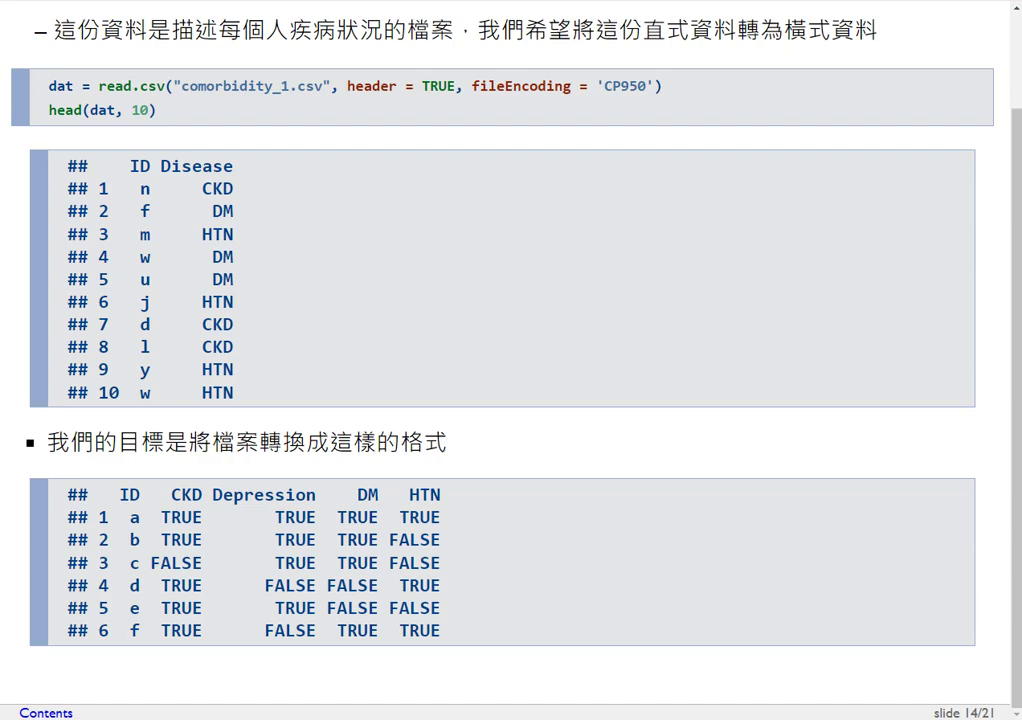
key("alt+Tab")
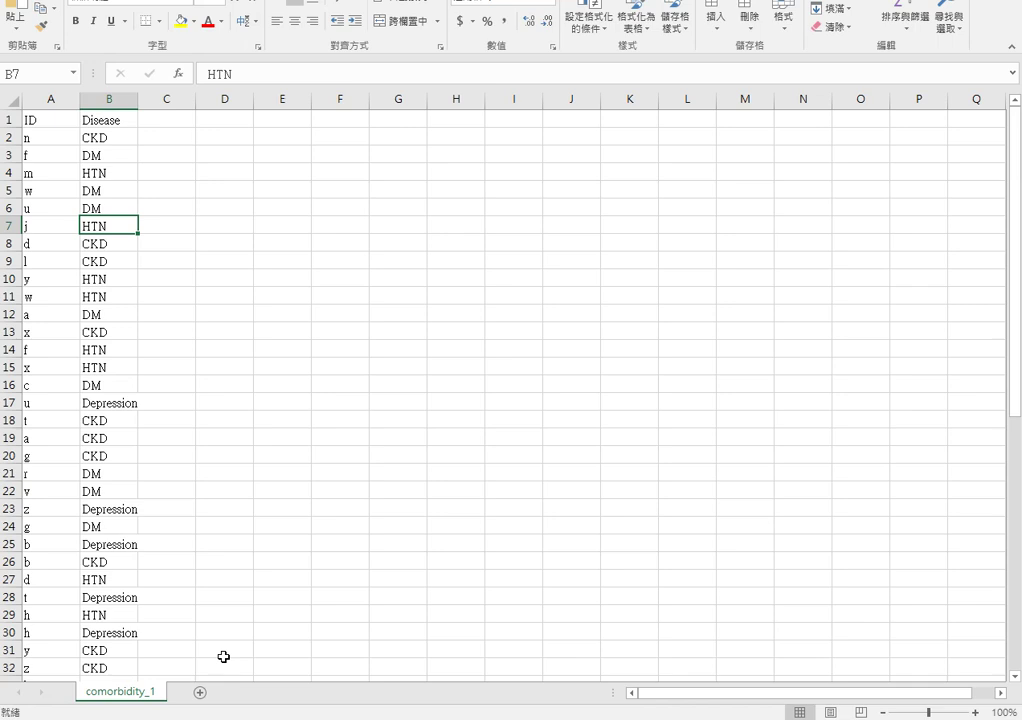
left_click(201, 692)
double_click(207, 690)
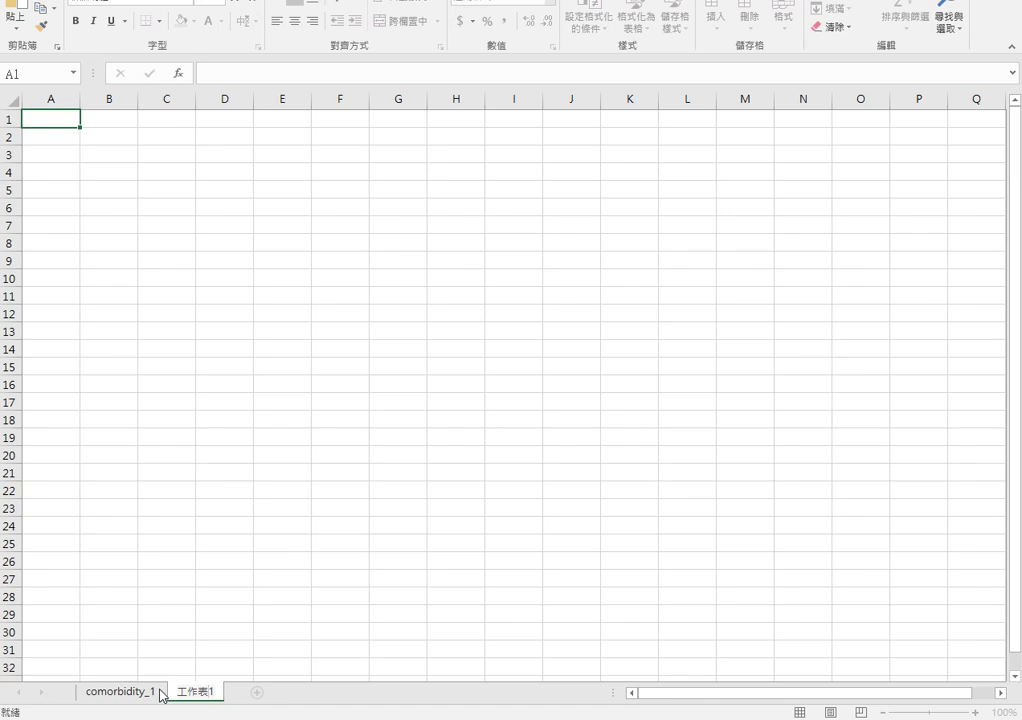
- Enter the header ID in cell A1 of the new worksheet
left_click(43, 123)
type("ID")
key("Return")
key("Right")
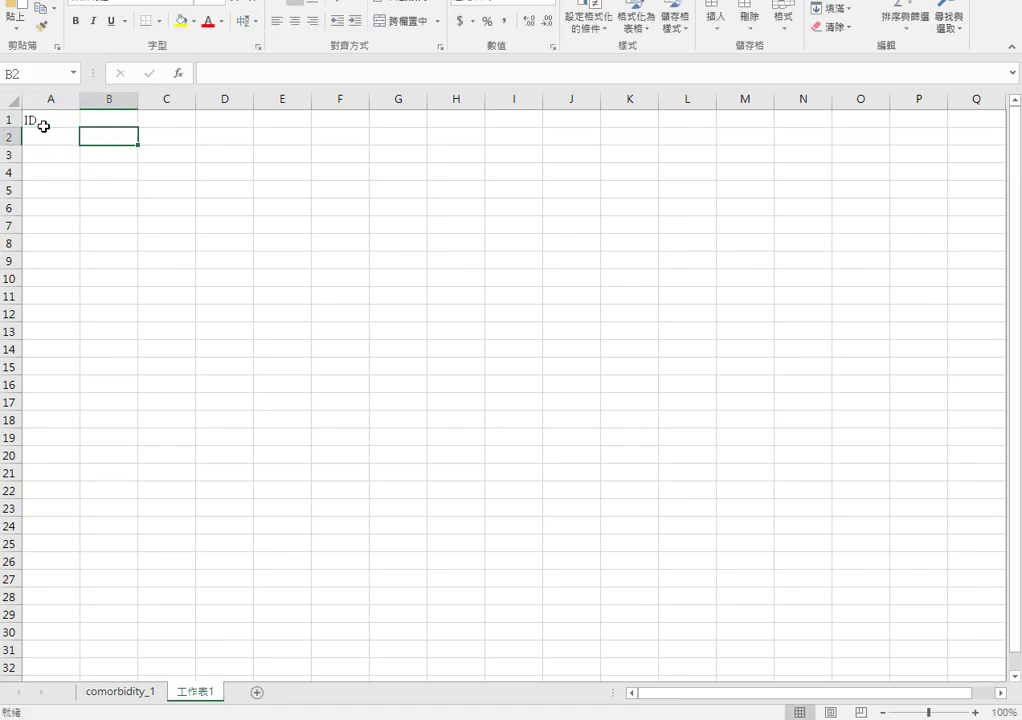
key("Up")
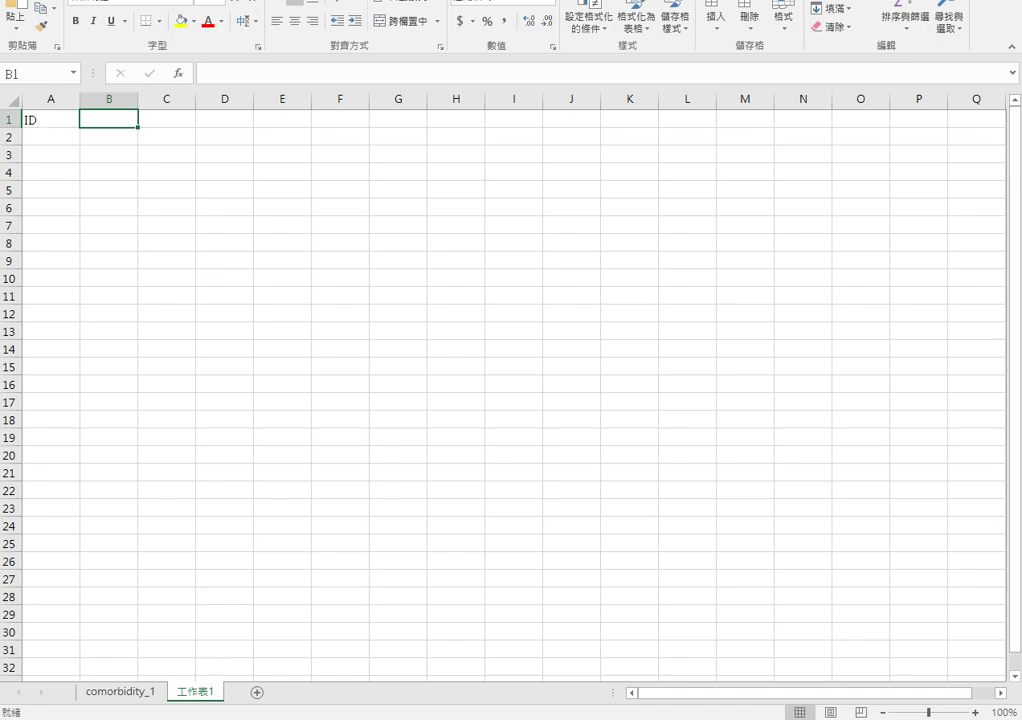
- Following the target format on the slide, enter the headers CKD, Depression, DM and HTN in cells B1 to E1
left_click(172, 719)
left_click(134, 684)
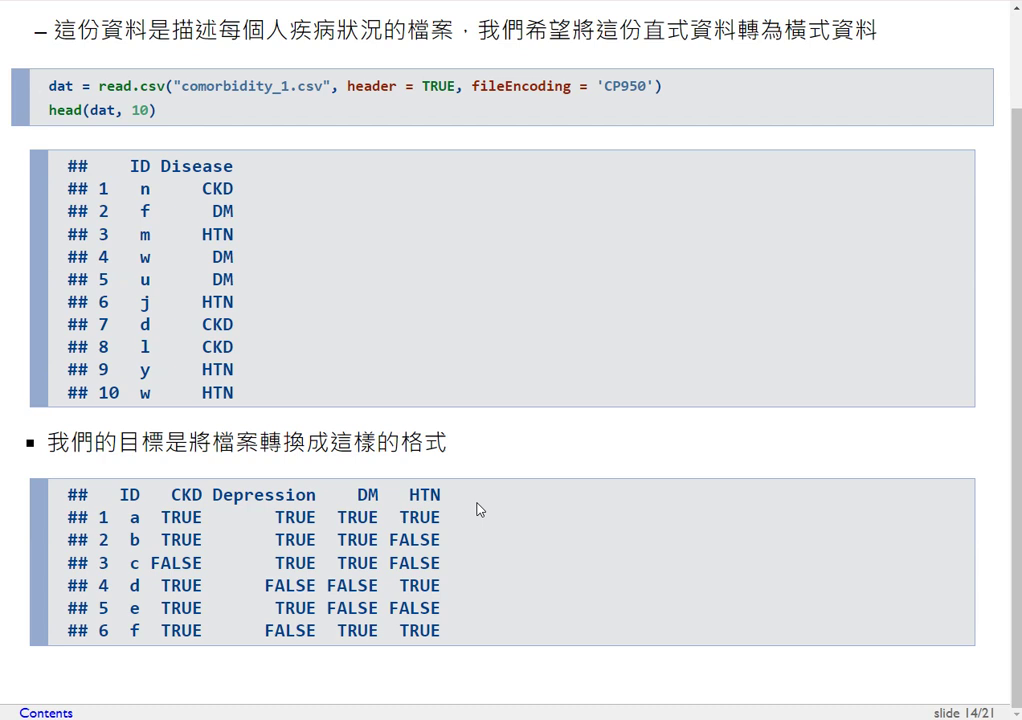
key("alt+Tab")
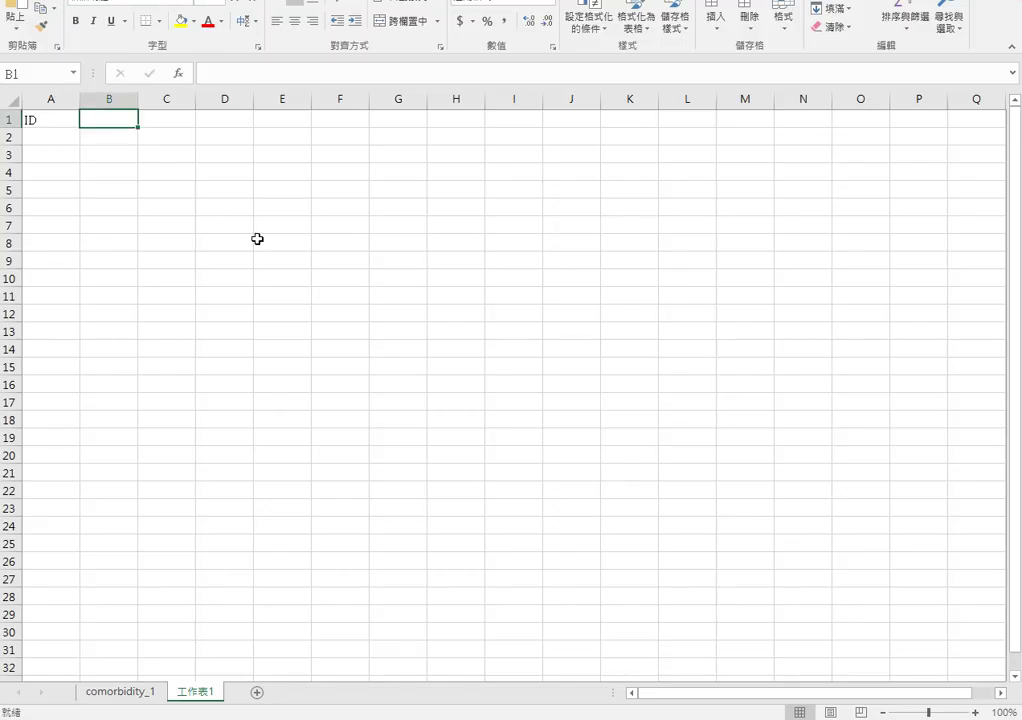
type("CKD")
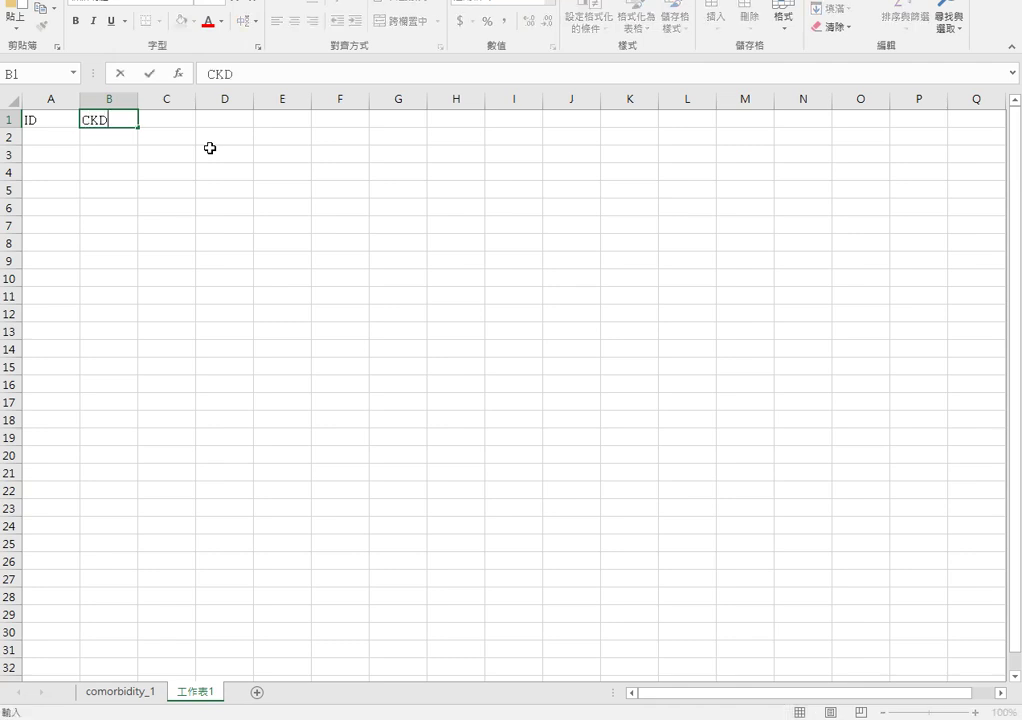
key("Tab")
type("Depre")
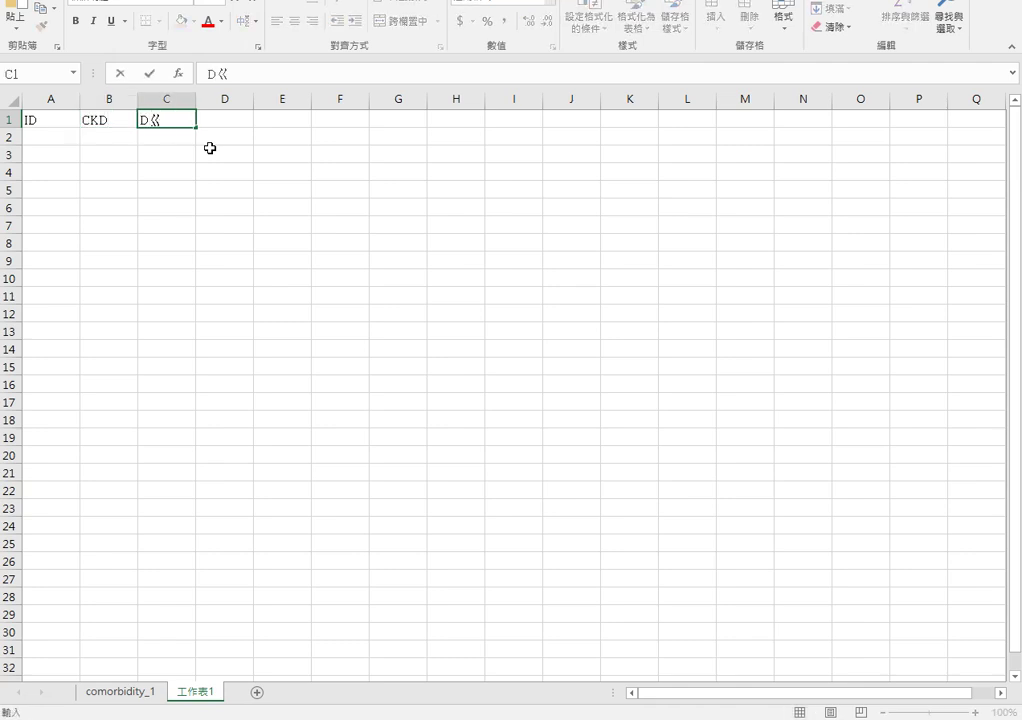
type("ssion")
key("Tab")
type("HTN")
key("Return")
key("Up")
type("DM")
key("Tab")
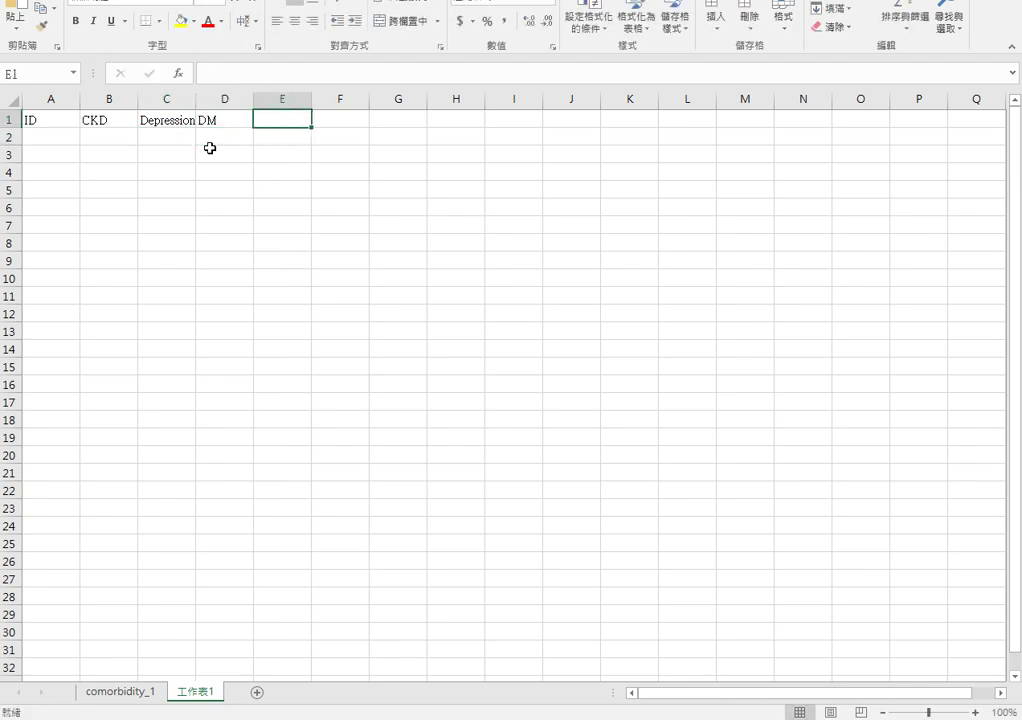
type("HTN")
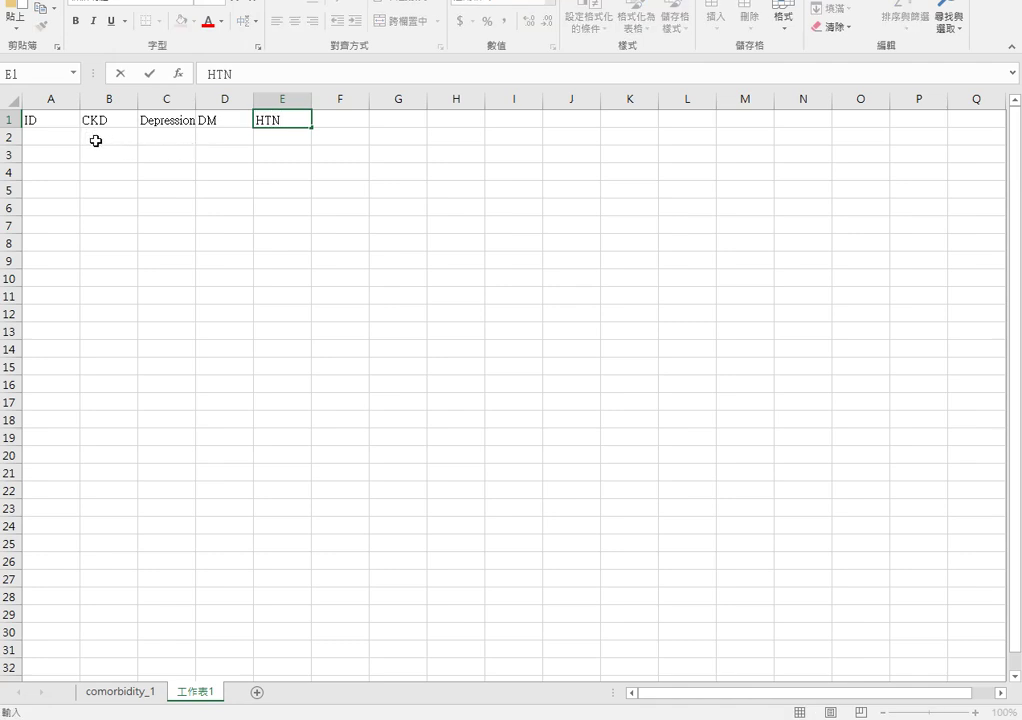
left_click_drag(64, 122, 285, 110)
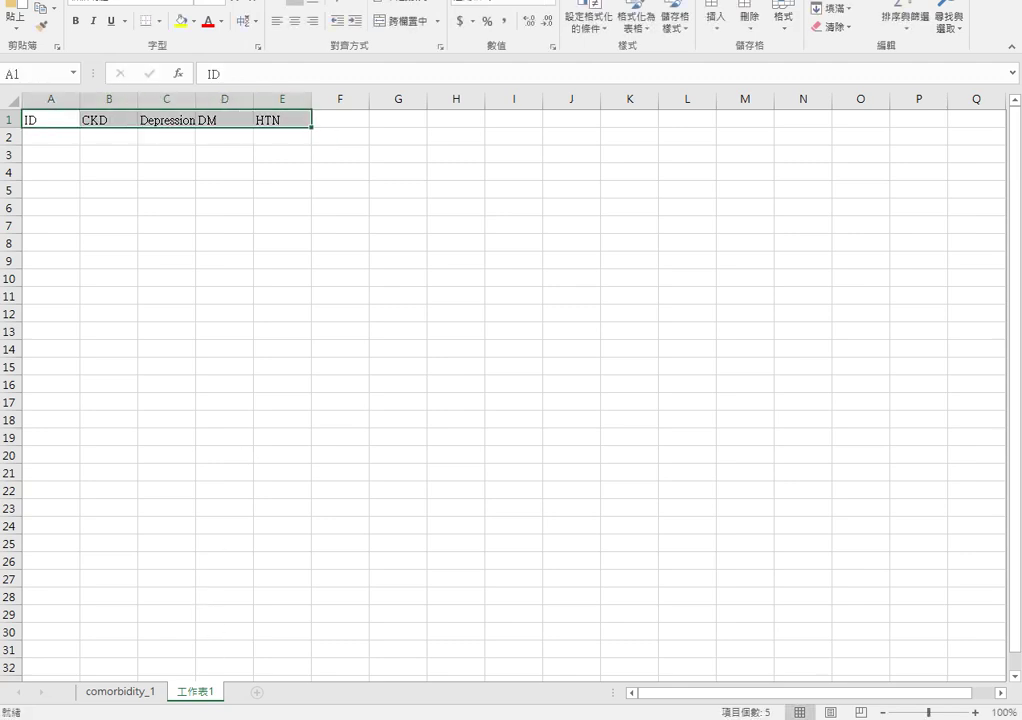
- Switch to RStudio and examine the output of levels(dat$Disease) against the new disease headers
left_click(138, 690)
key("alt+Tab")
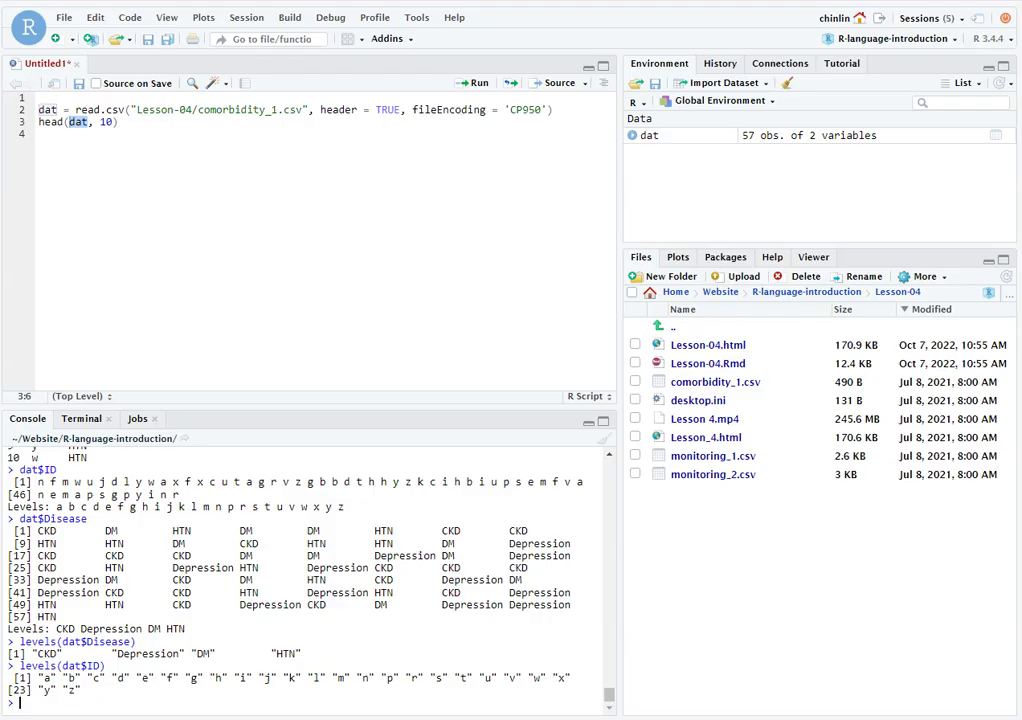
left_click_drag(31, 641, 188, 651)
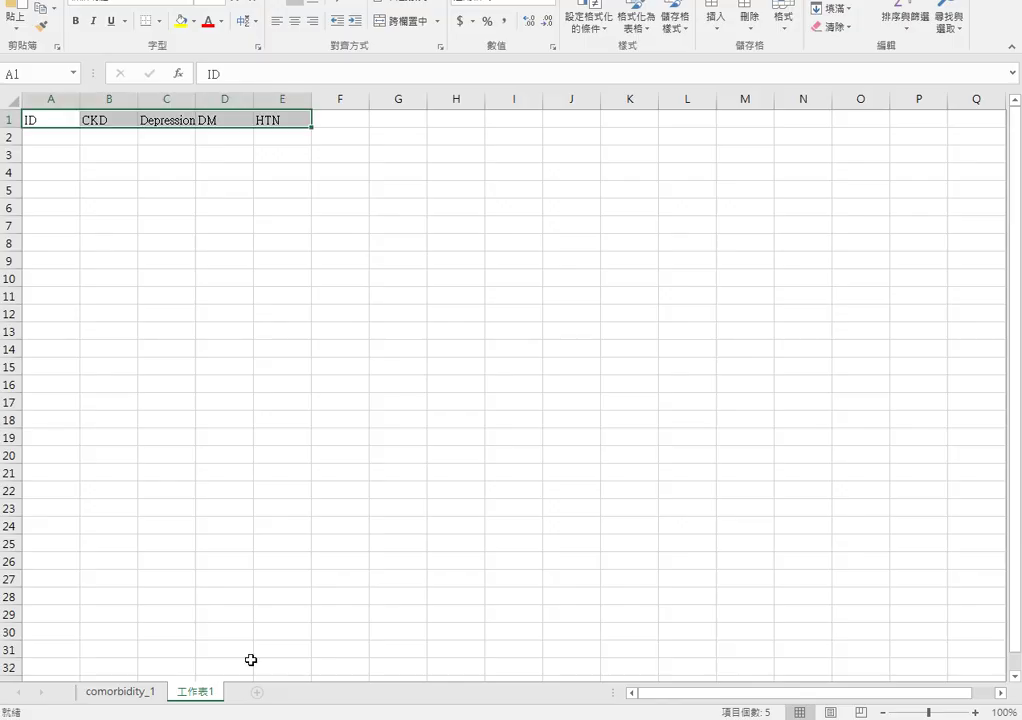
- Back in Excel, give columns A to E an equal width just wide enough for the Depression header
left_click(112, 205)
left_click_drag(64, 99, 309, 94)
double_click(311, 98)
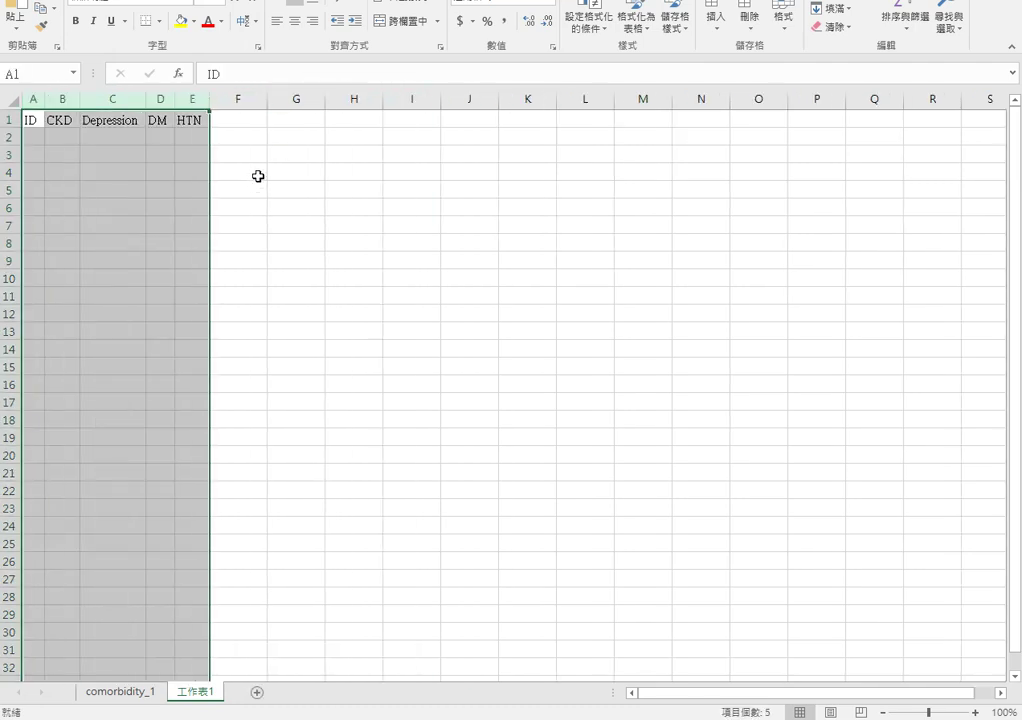
left_click(213, 103)
left_click_drag(213, 103, 358, 103)
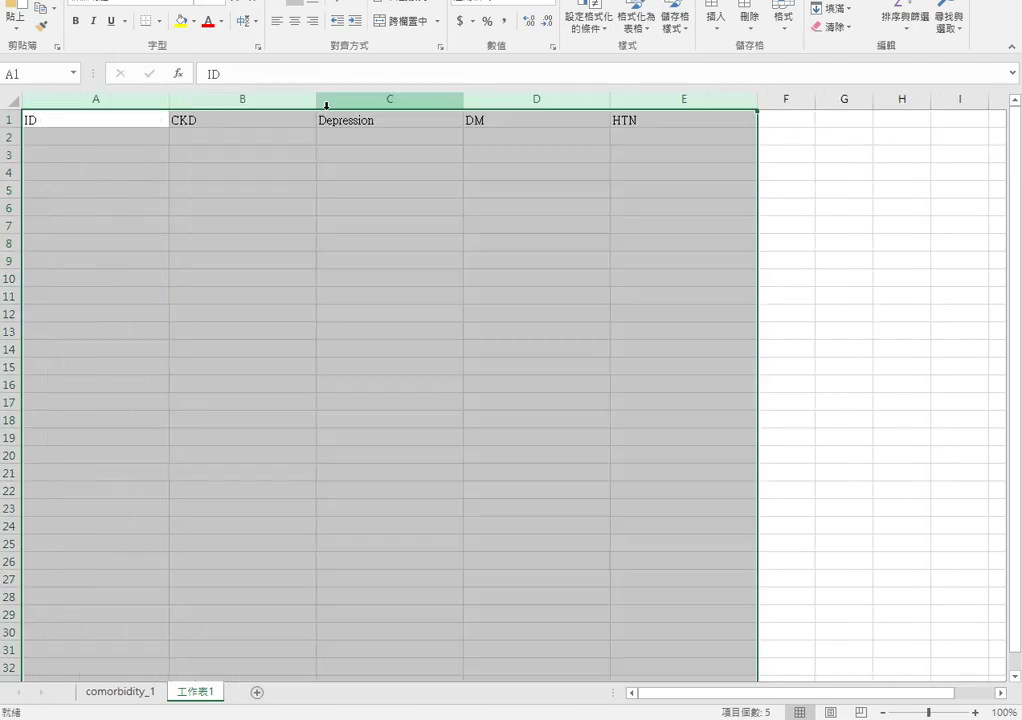
left_click_drag(757, 98, 671, 112)
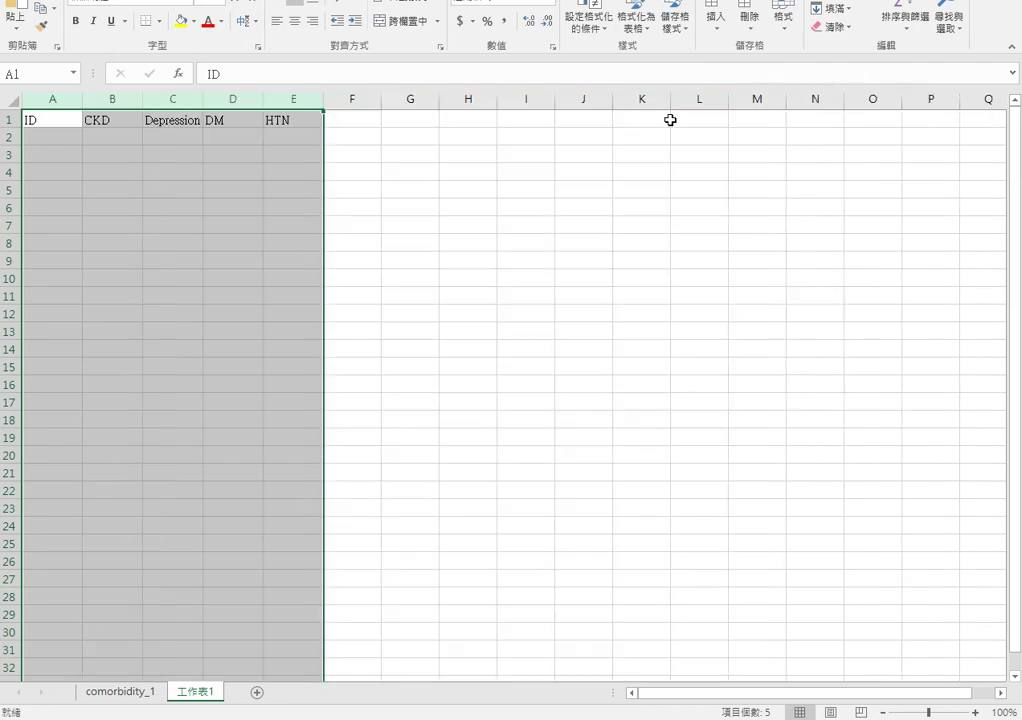
left_click(631, 219)
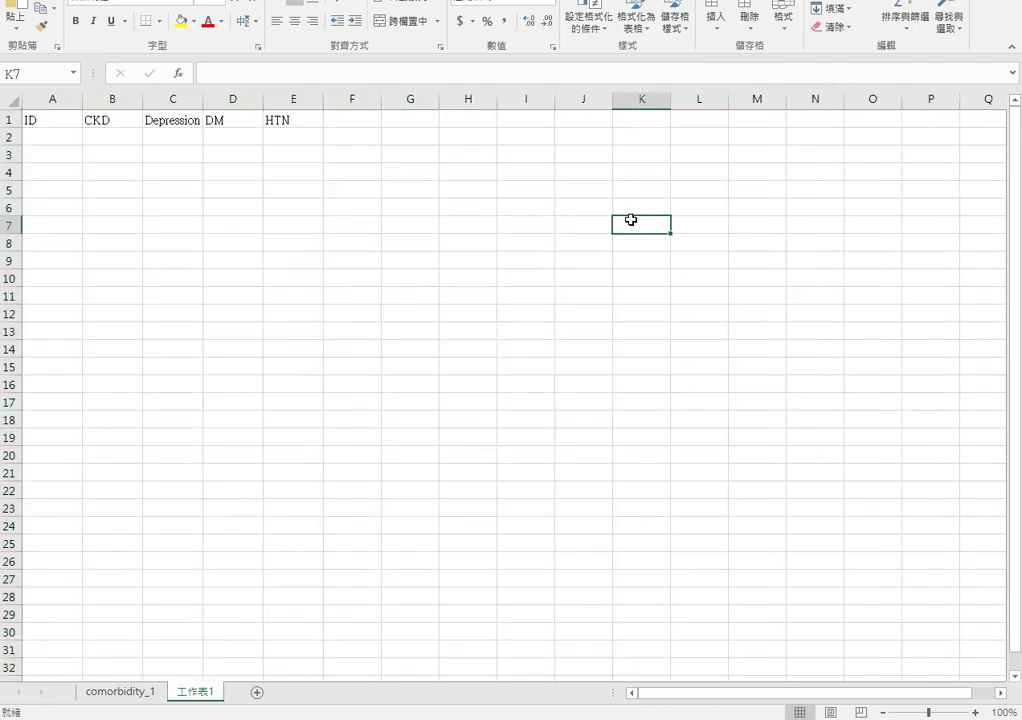
- Look up the first ID in the comorbidity_1 sheet and enter n in cell A2 of the new sheet
left_click(73, 142)
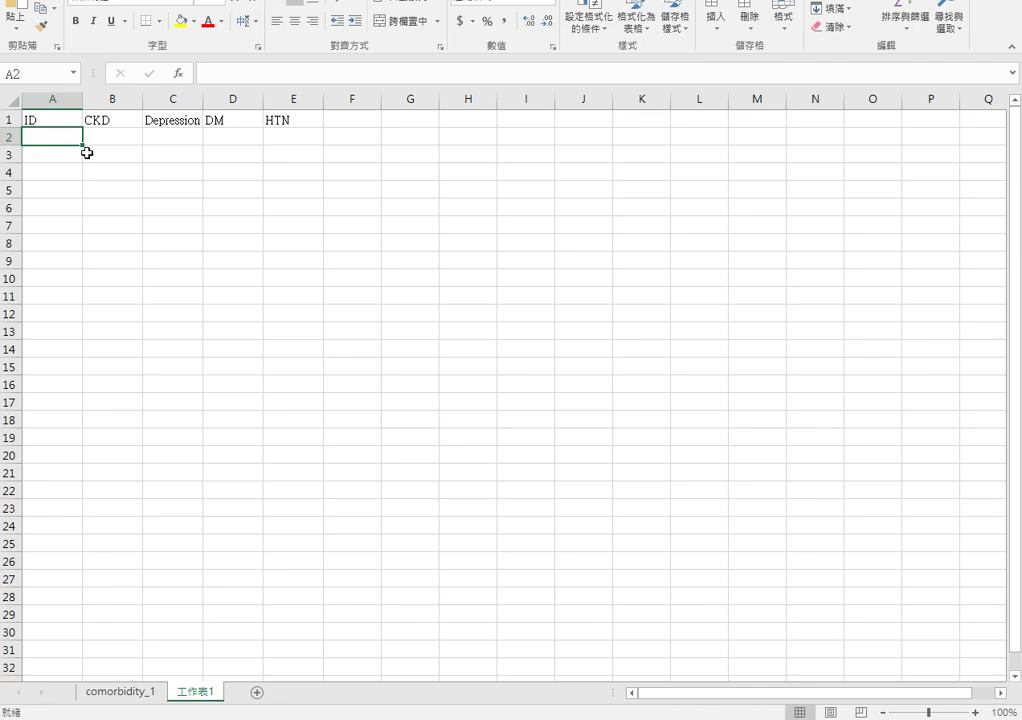
left_click(148, 697)
left_click(60, 143)
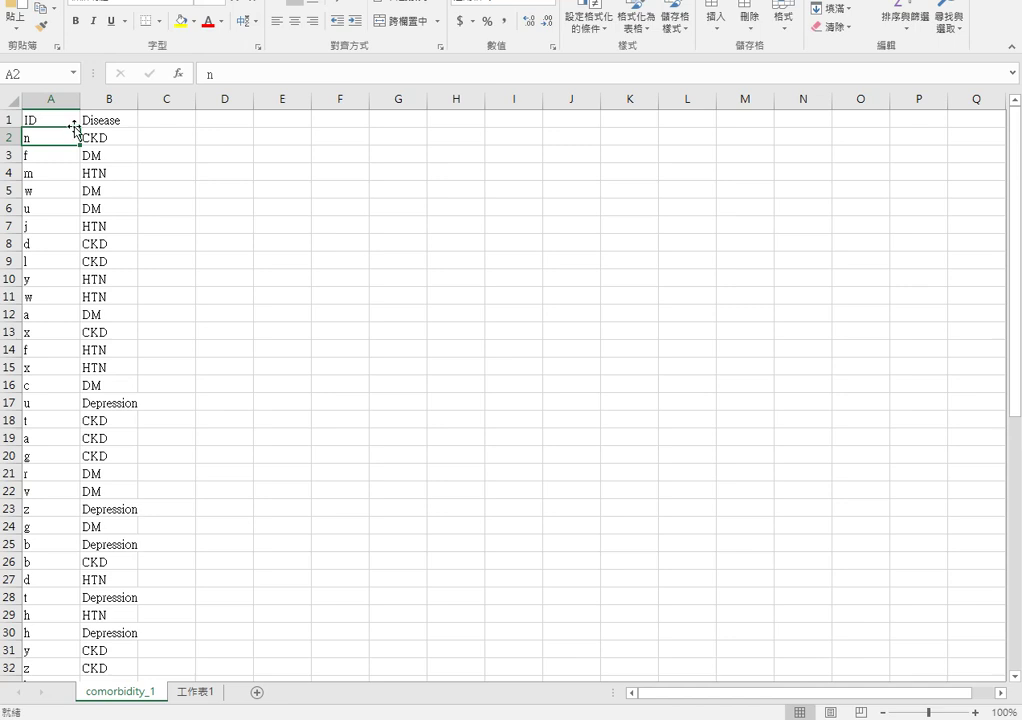
left_click(195, 692)
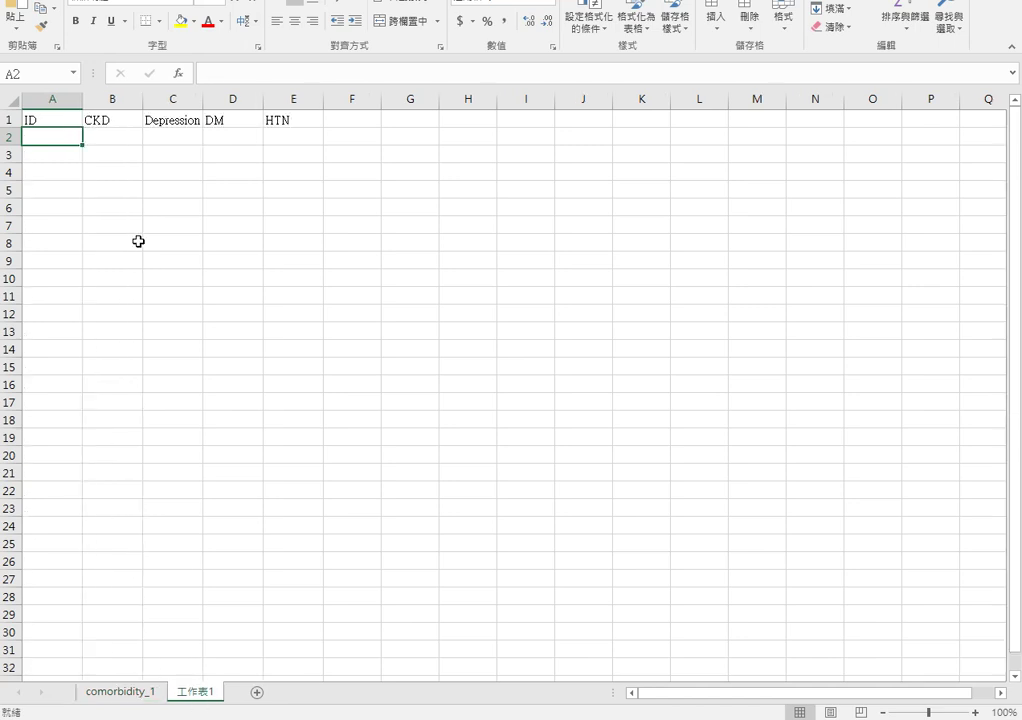
type("n")
key("Tab")
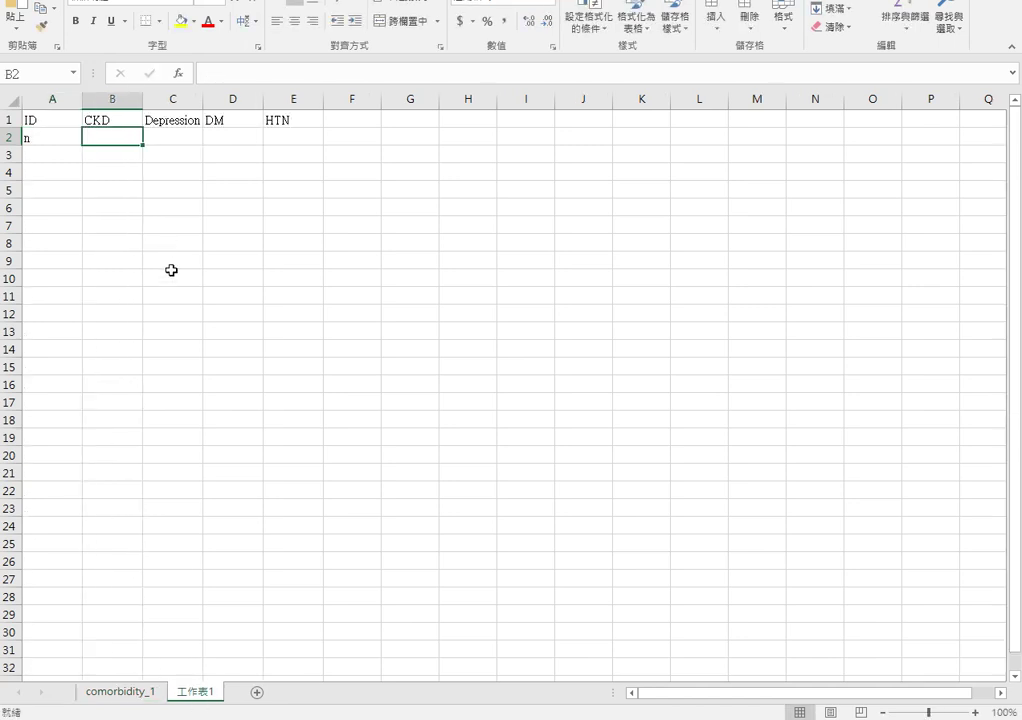
key("Tab")
key("Tab")
key("Tab")
key("Tab")
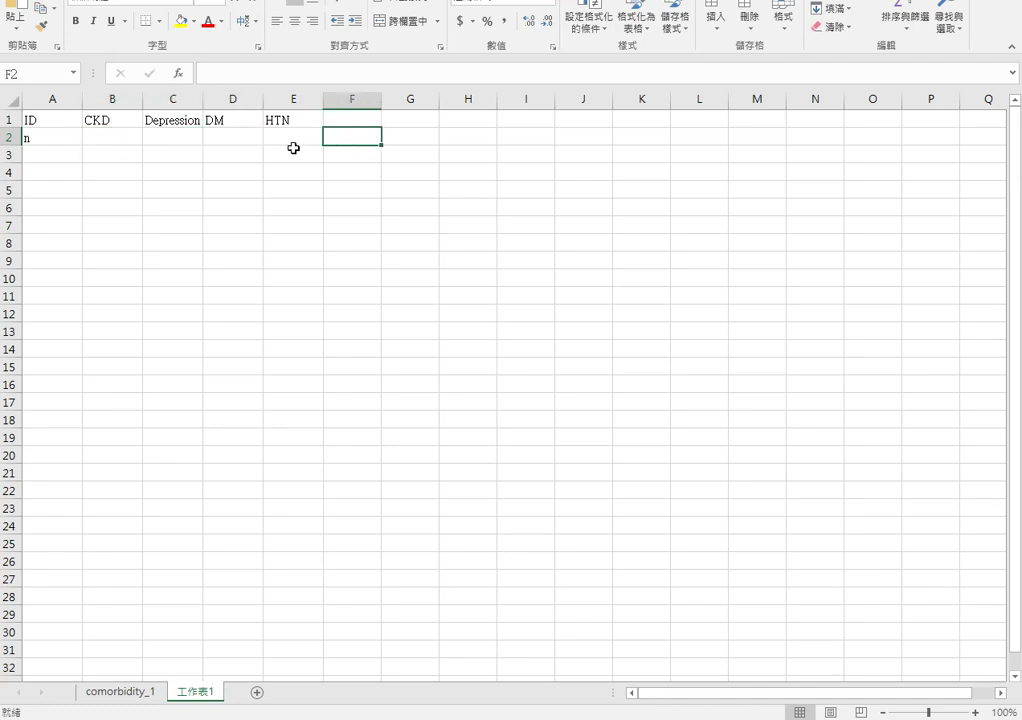
left_click(280, 158)
- Filter the comorbidity_1 sheet by the value of the selected ID cell, n
left_click(135, 691)
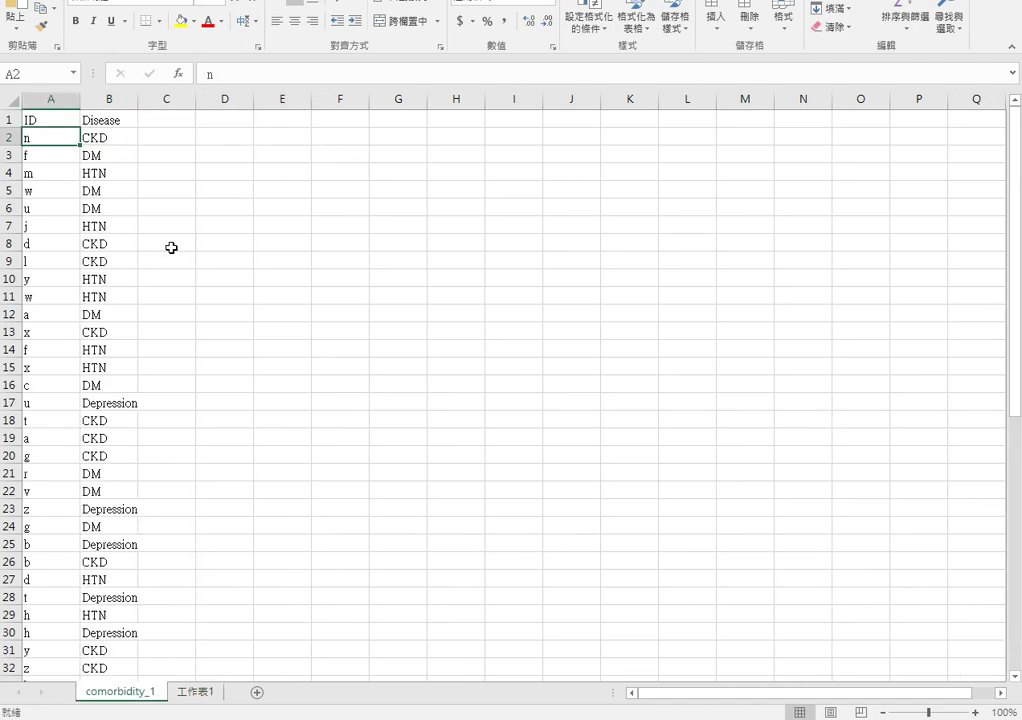
left_click(114, 134)
left_click(39, 139)
right_click(40, 140)
mouse_move(132, 352)
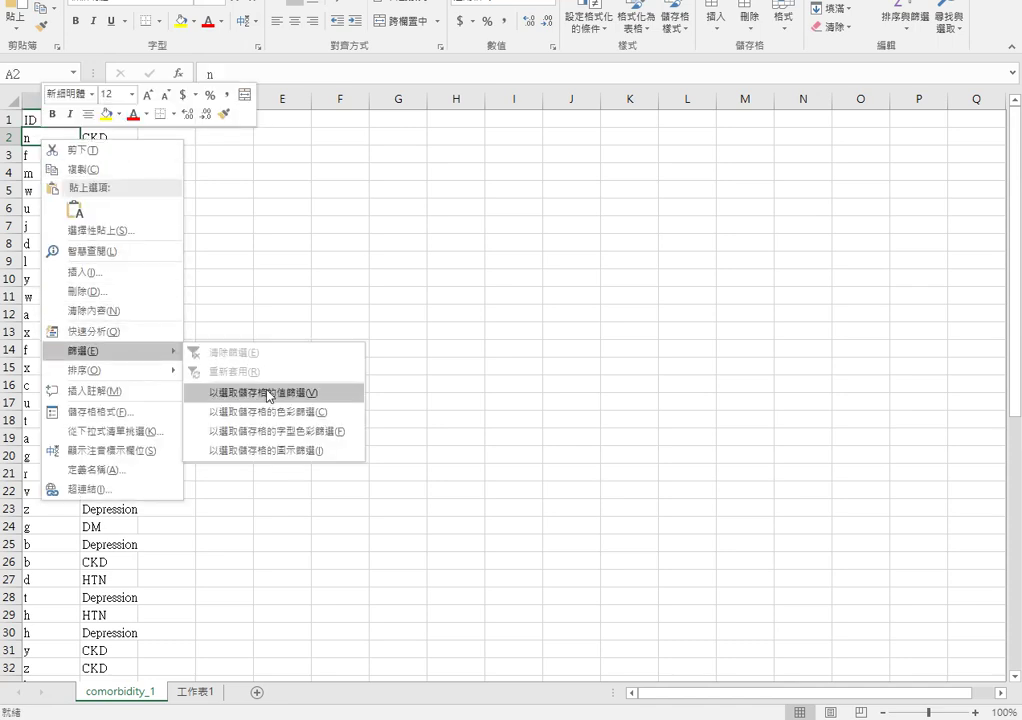
left_click(264, 393)
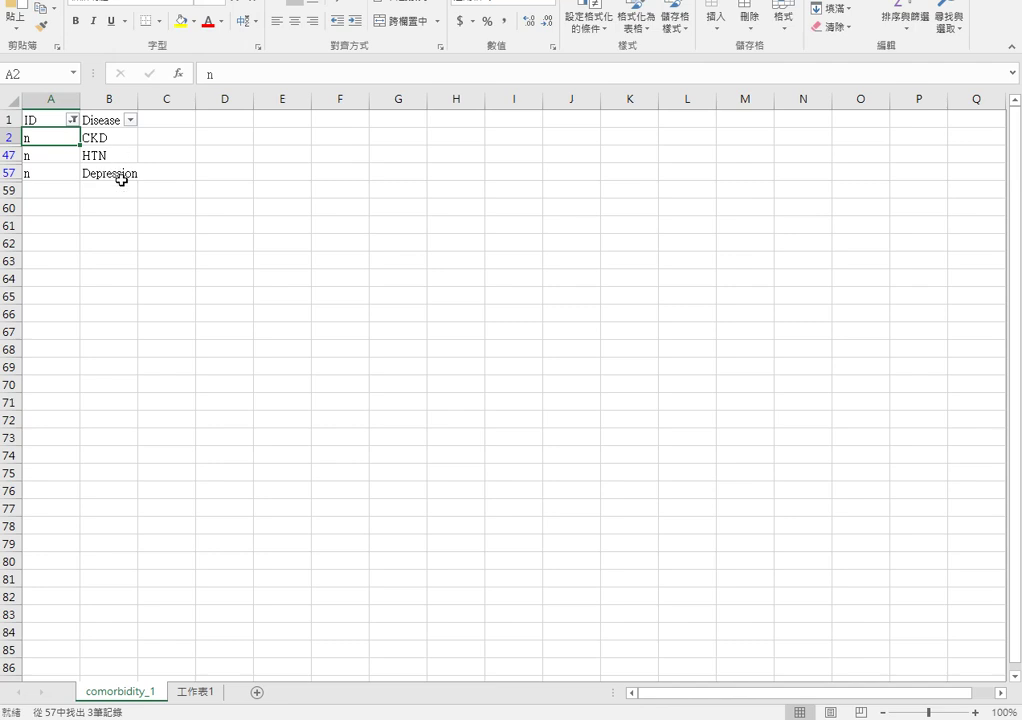
- In the new sheet's row for n, enter TRUE for CKD, TRUE for Depression, FALSE for DM and TRUE for HTN
left_click(195, 691)
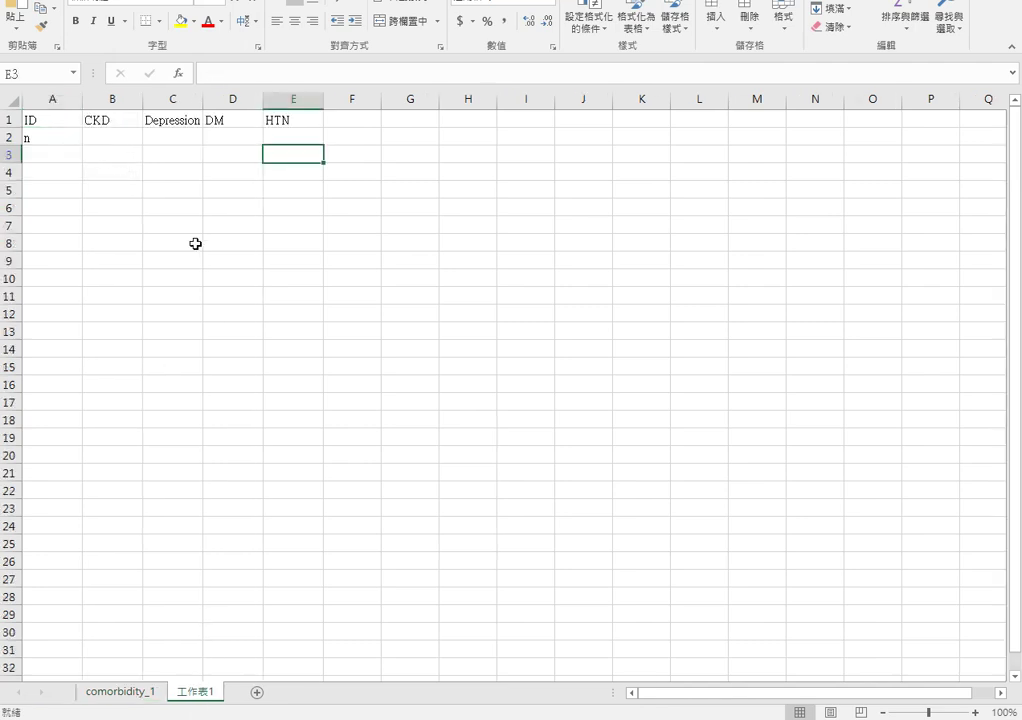
left_click(126, 137)
type("TRUE")
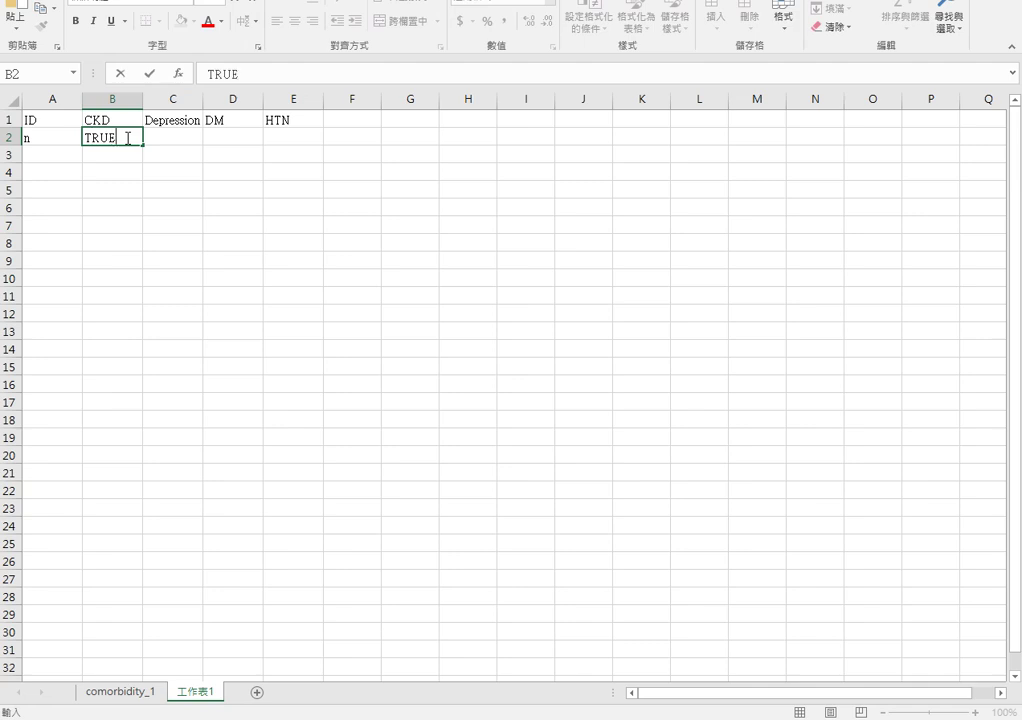
key("Tab")
type("TRUE")
key("Tab")
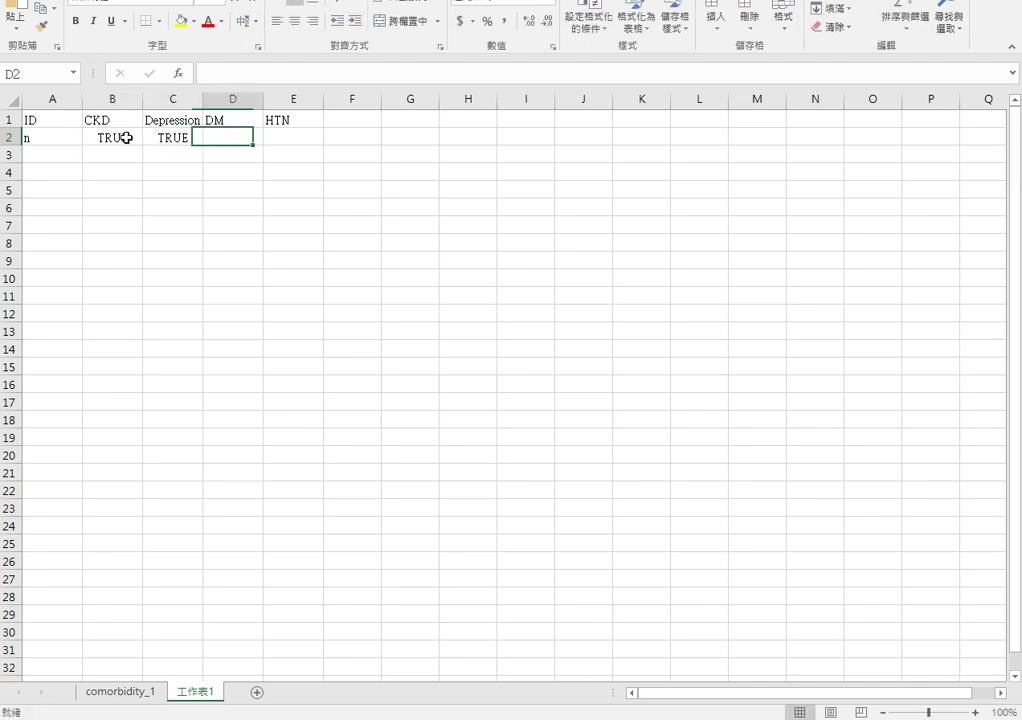
type("FALSE")
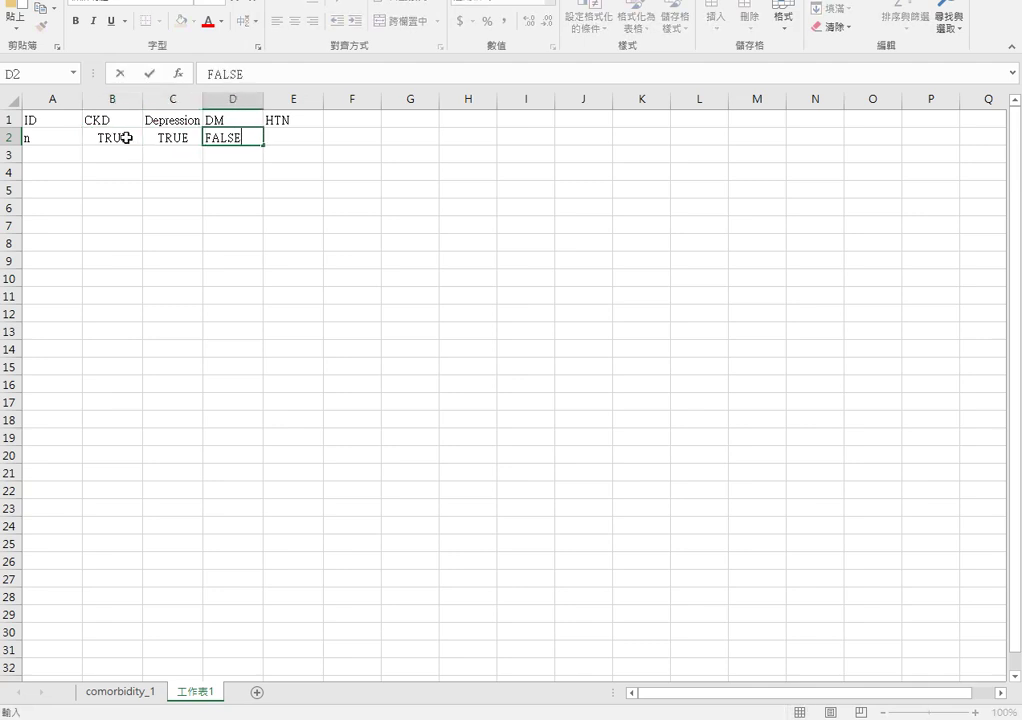
key("Tab")
type("TRUE")
key("Down")
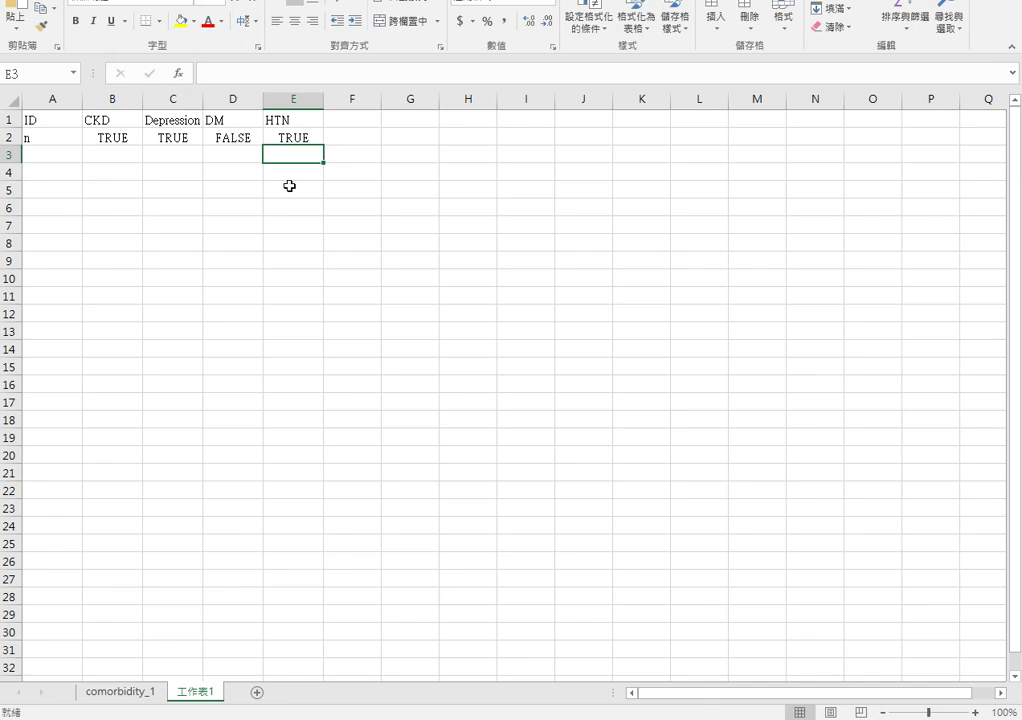
- Change the ID filter on the comorbidity_1 sheet to show only ID a
left_click(113, 696)
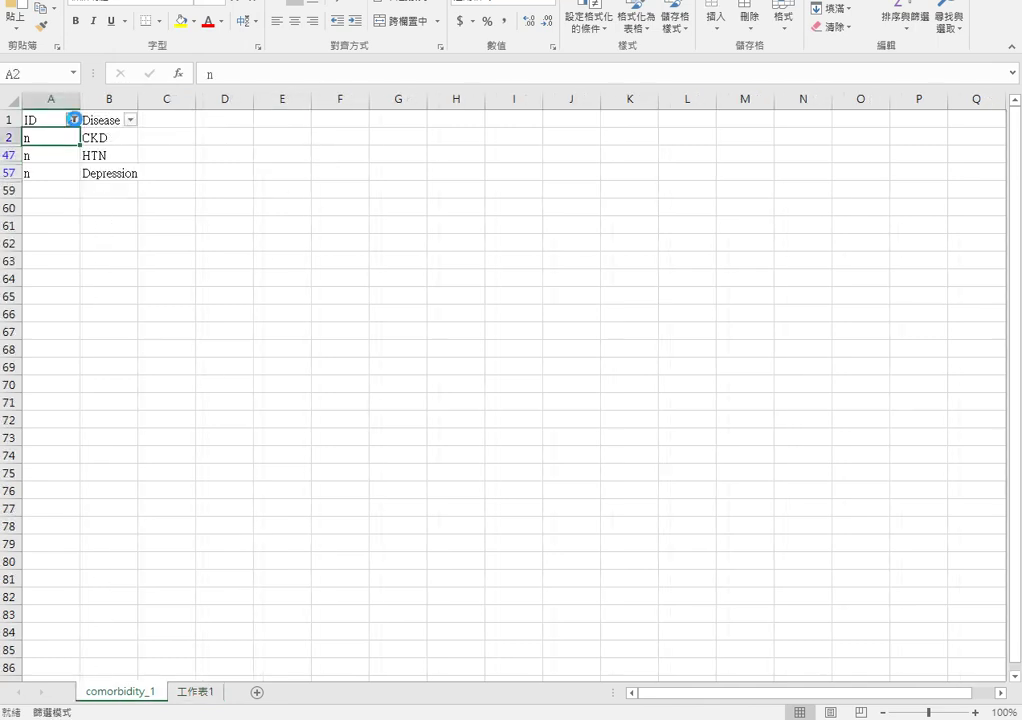
left_click(74, 119)
left_click(43, 275)
left_click(43, 275)
left_click(43, 286)
left_click(107, 429)
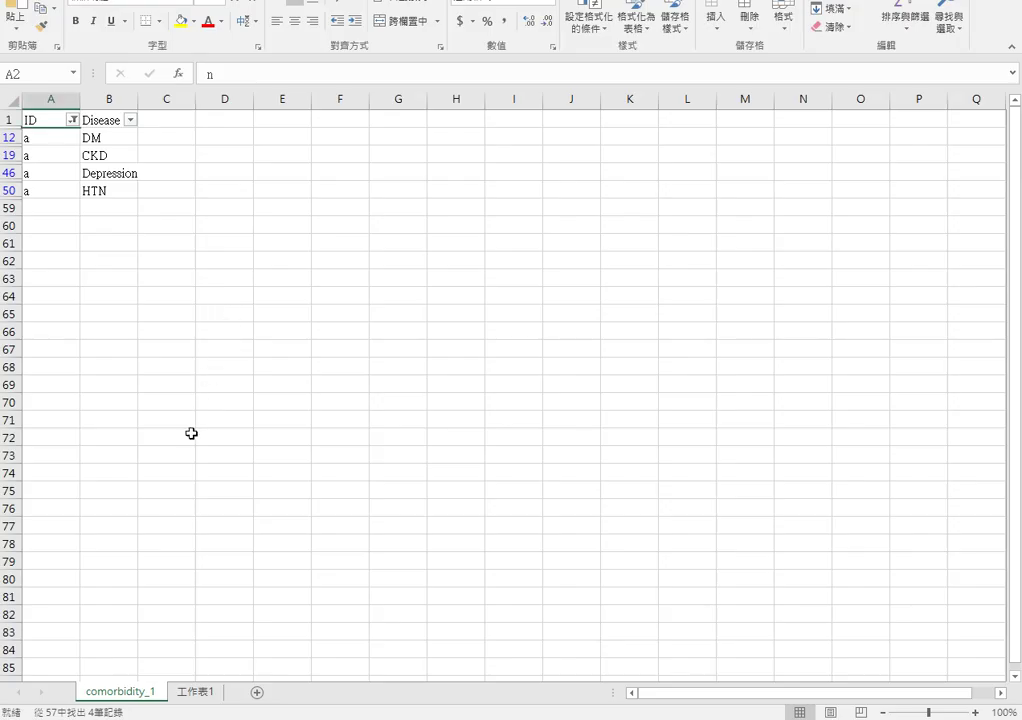
- In row 3 of the new sheet, enter ID a with TRUE for CKD, Depression, DM and HTN
left_click(213, 692)
left_click(79, 155)
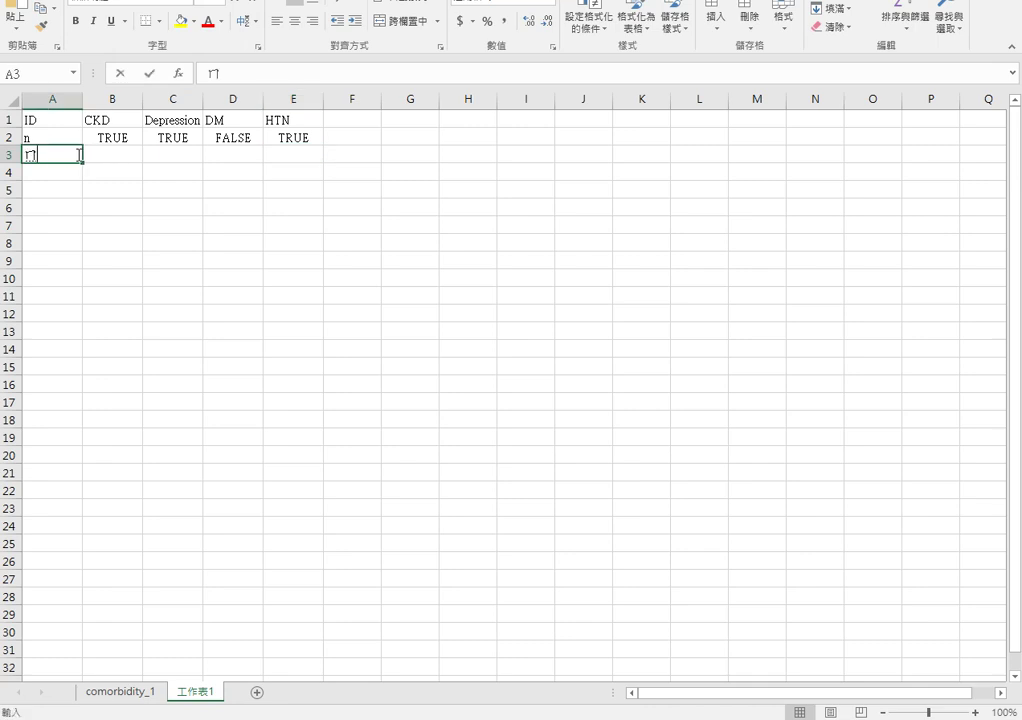
type("a")
key("Tab")
type("TRUET")
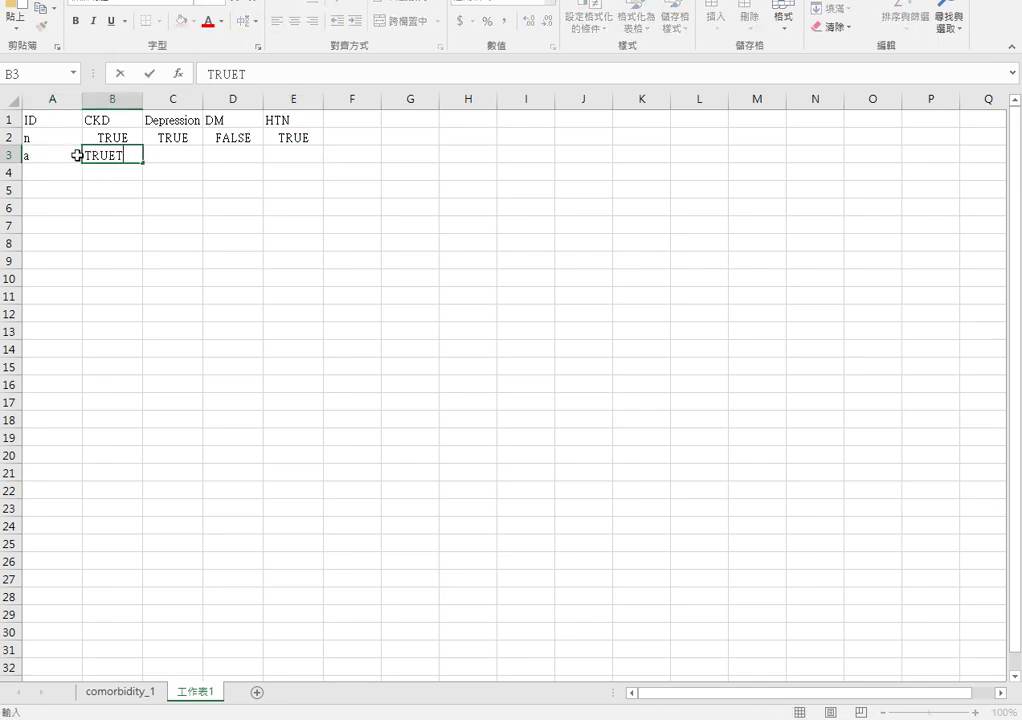
key("BackSpace")
key("Tab")
type("TRUE")
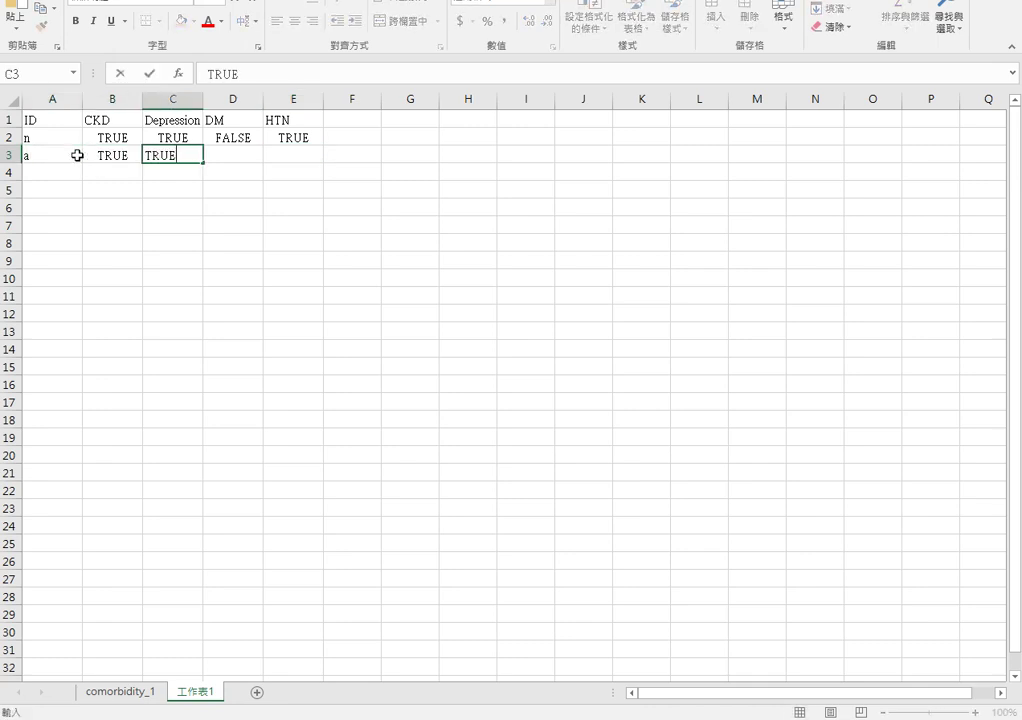
key("Tab")
type("TRUE")
key("Tab")
type("TRUE")
key("ctrl+Return")
key("Down")
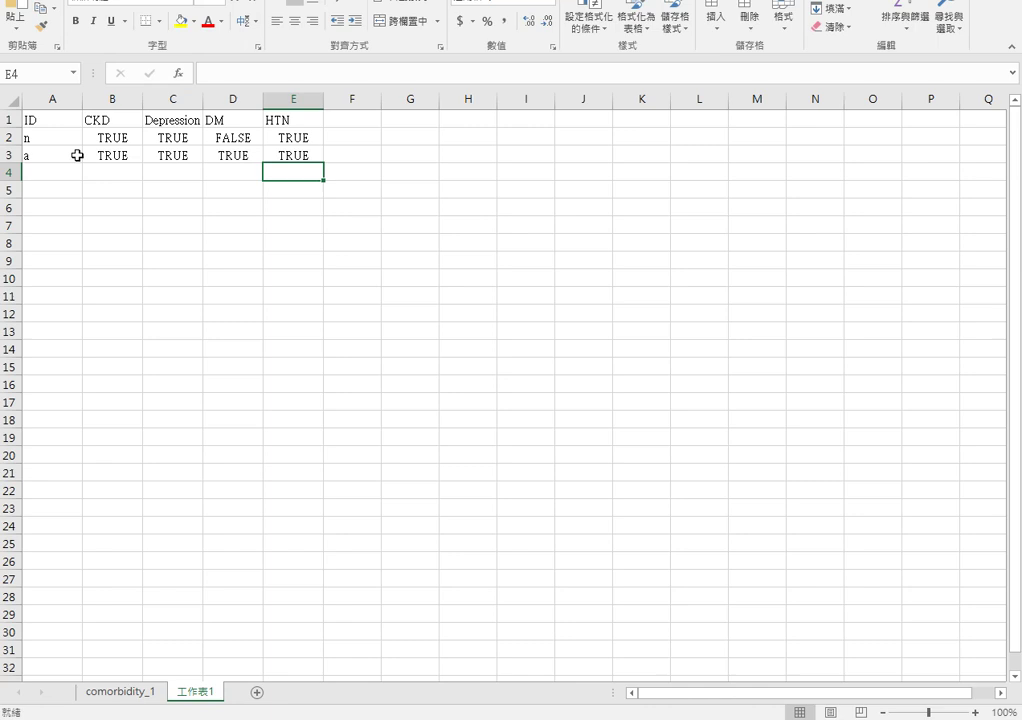
- Review the new sheet's ID column and TRUE/FALSE disease values alongside the filtered rows for ID a in comorbidity_1
left_click(71, 137)
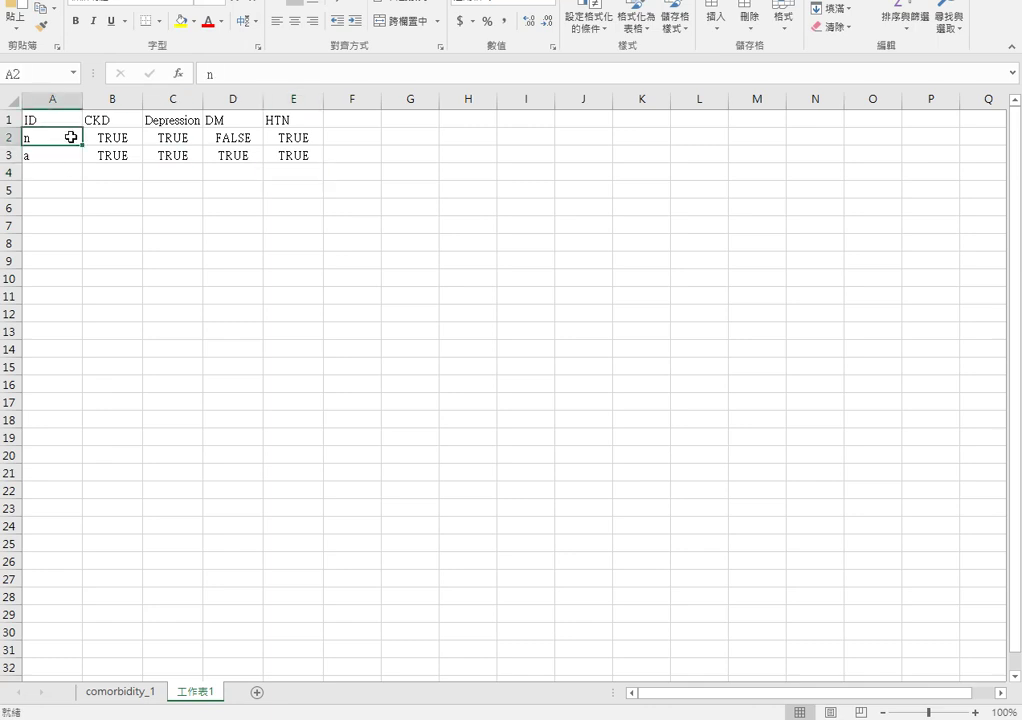
left_click_drag(66, 123, 309, 153)
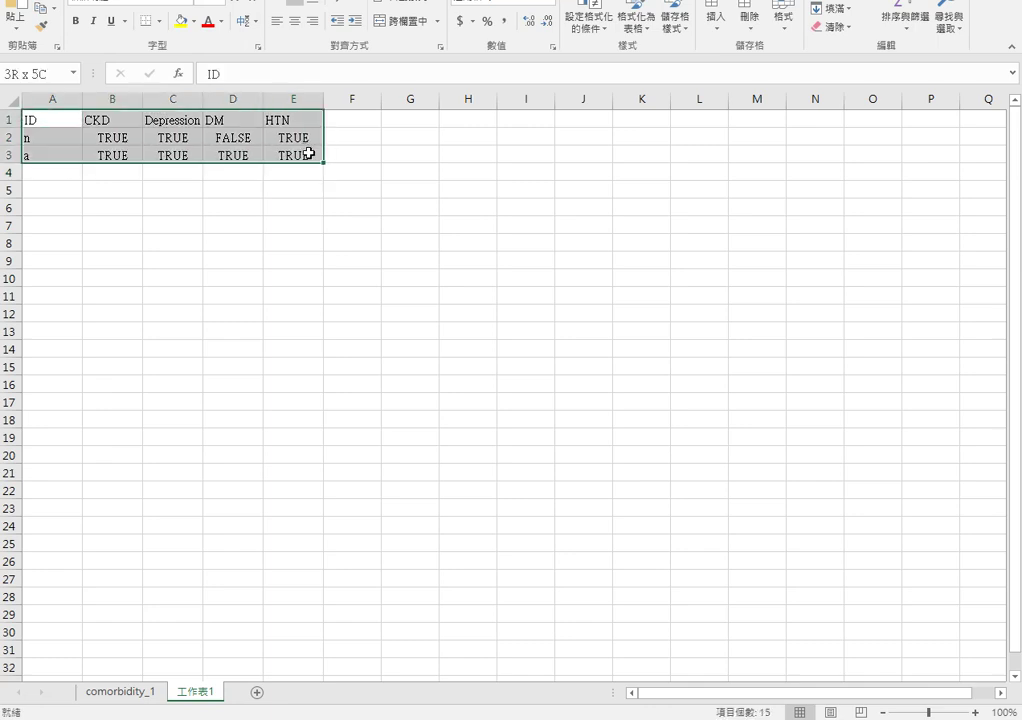
left_click(309, 153)
left_click_drag(63, 137, 50, 543)
left_click(71, 174)
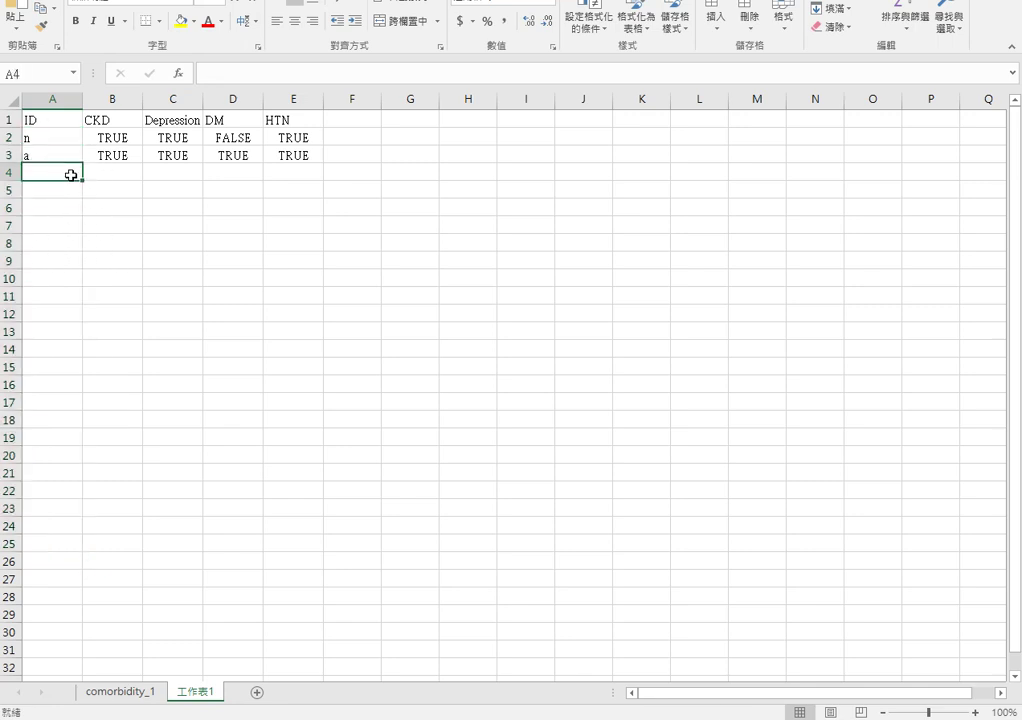
left_click(123, 691)
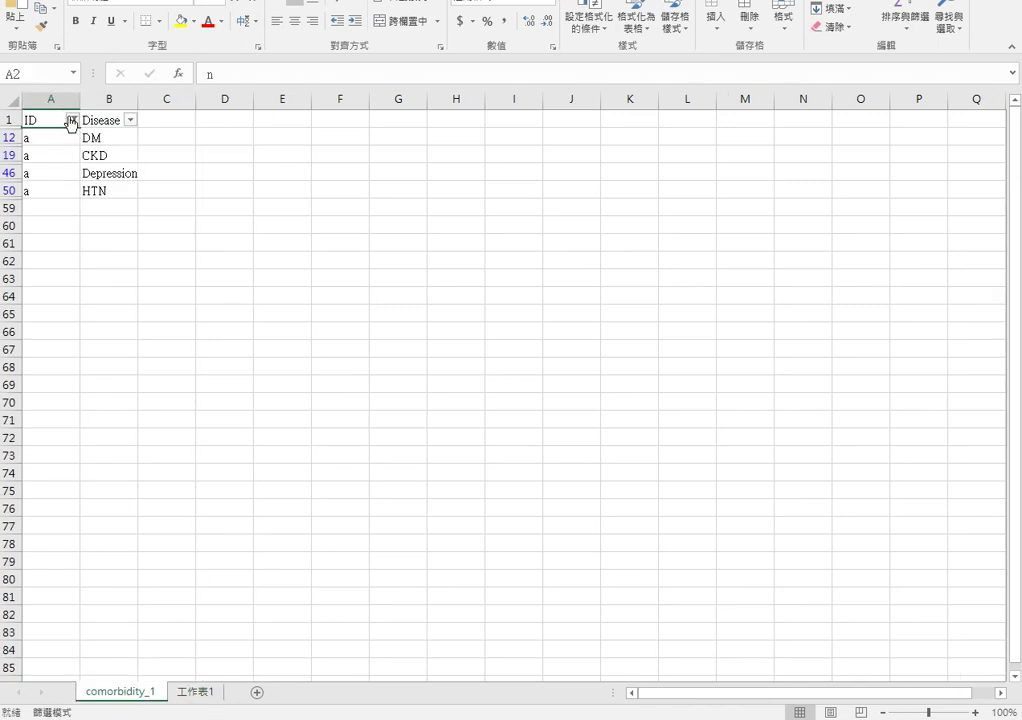
left_click(195, 691)
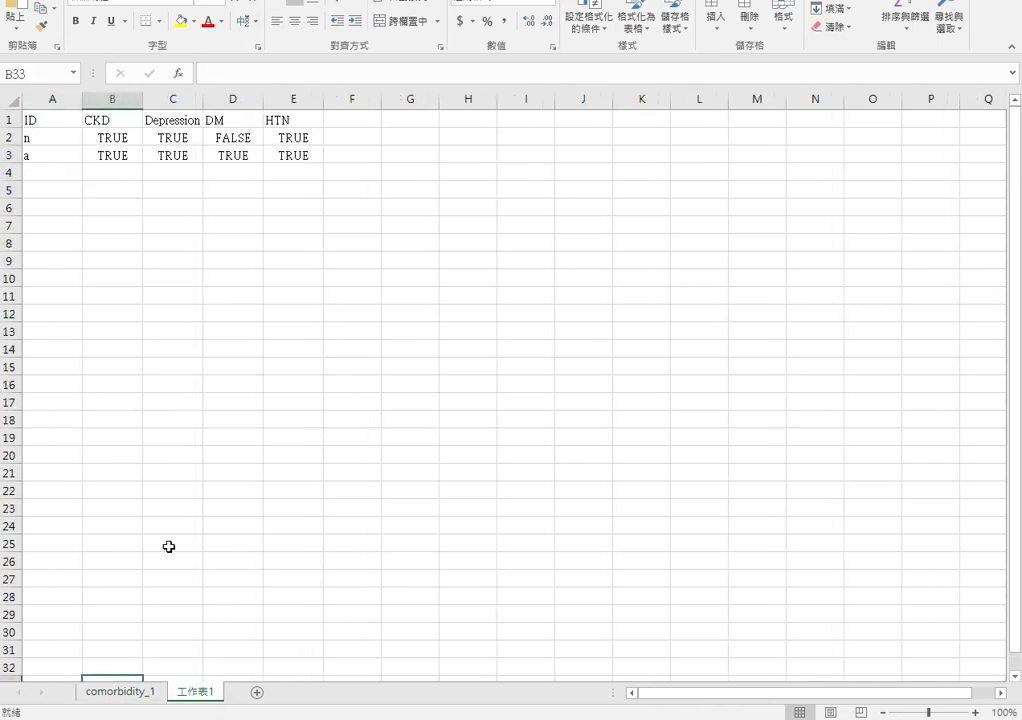
left_click_drag(50, 137, 55, 510)
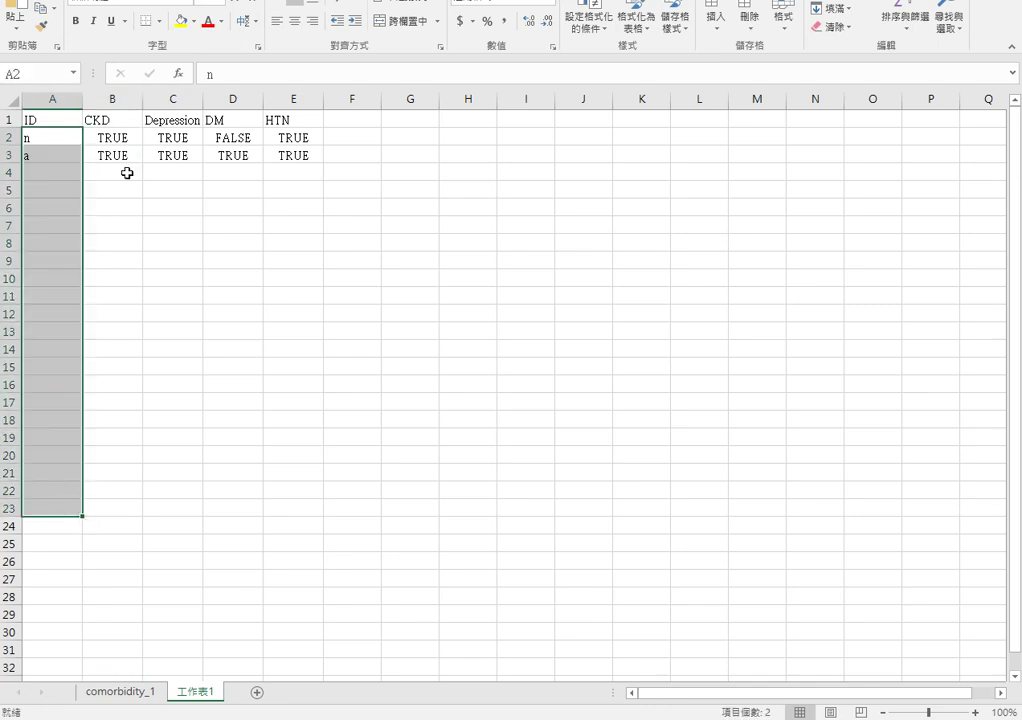
left_click_drag(112, 137, 300, 138)
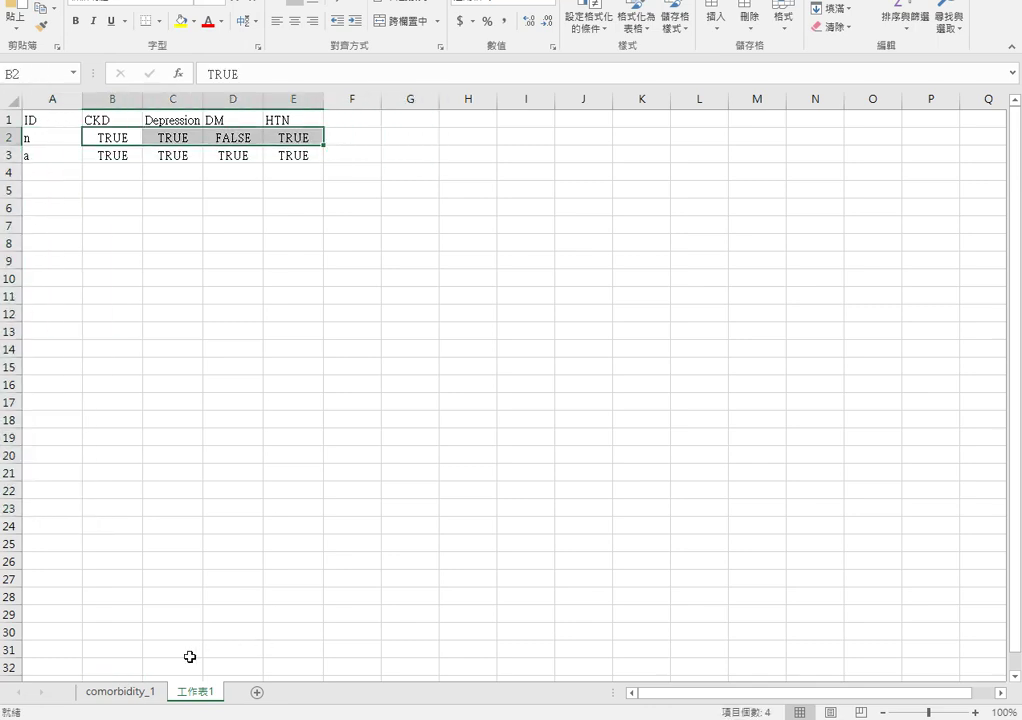
left_click(150, 691)
left_click(37, 137)
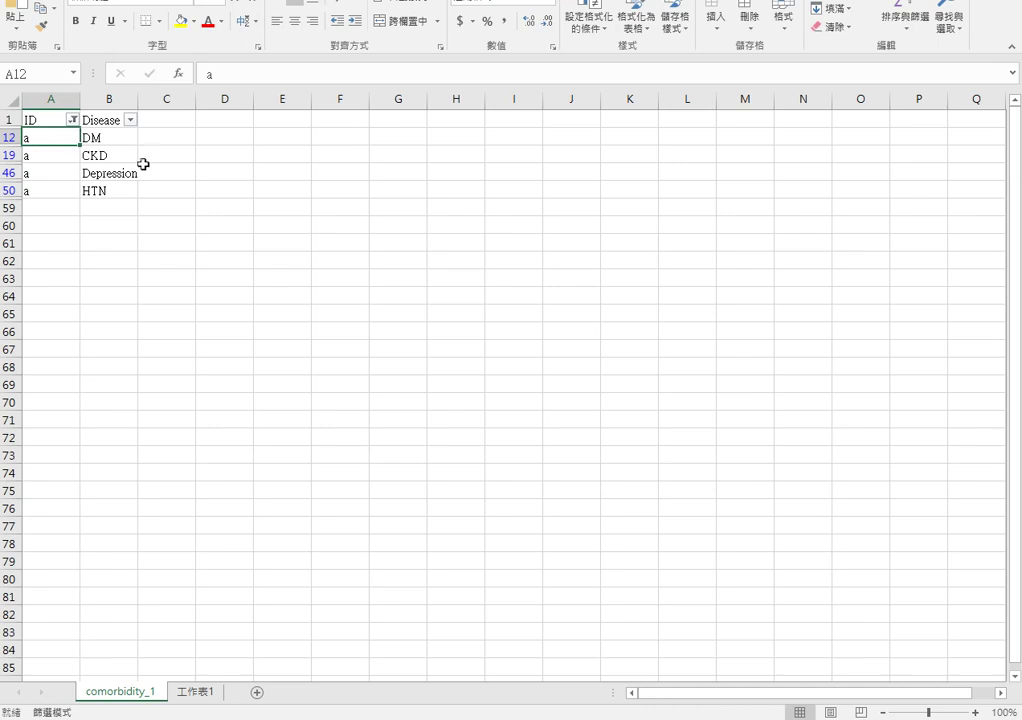
left_click(142, 170)
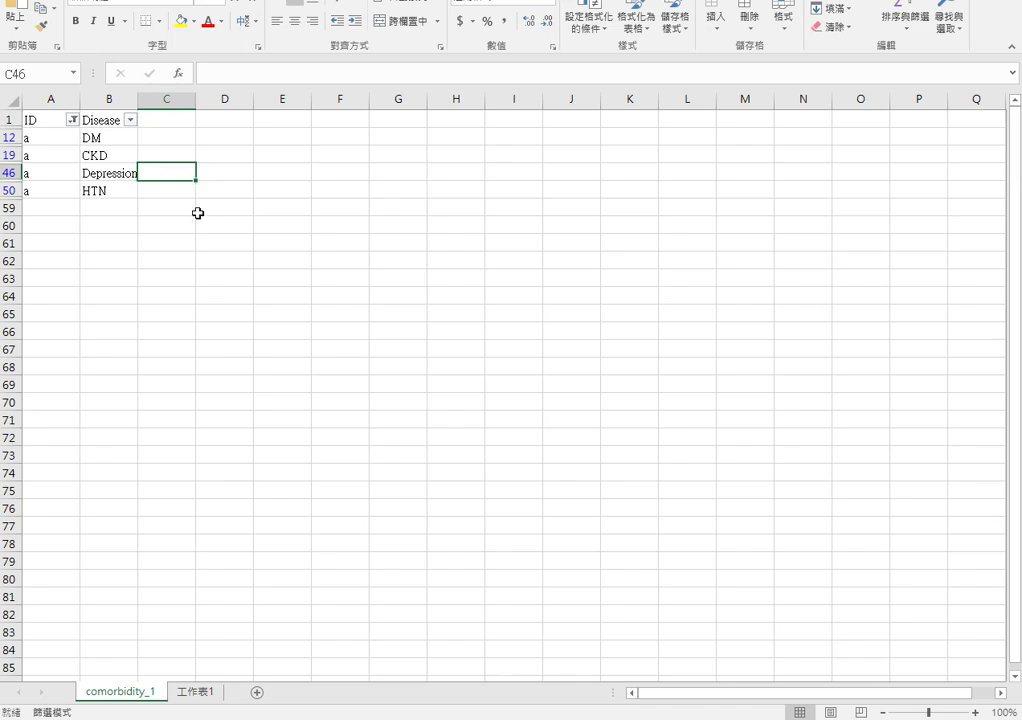
mouse_move(147, 598)
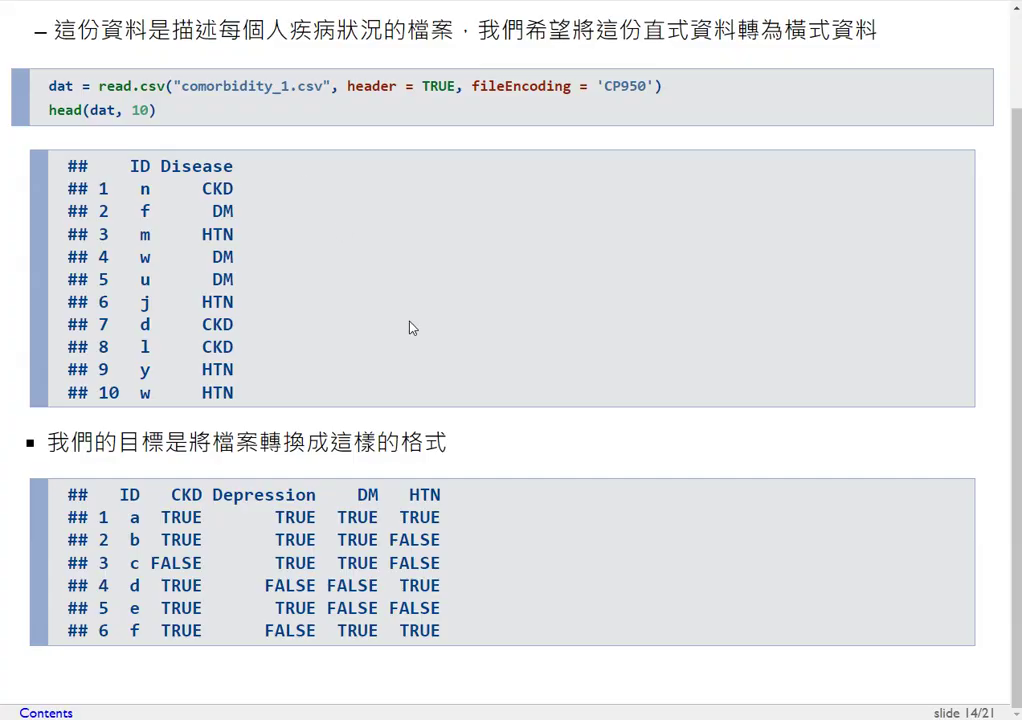
key("Right")
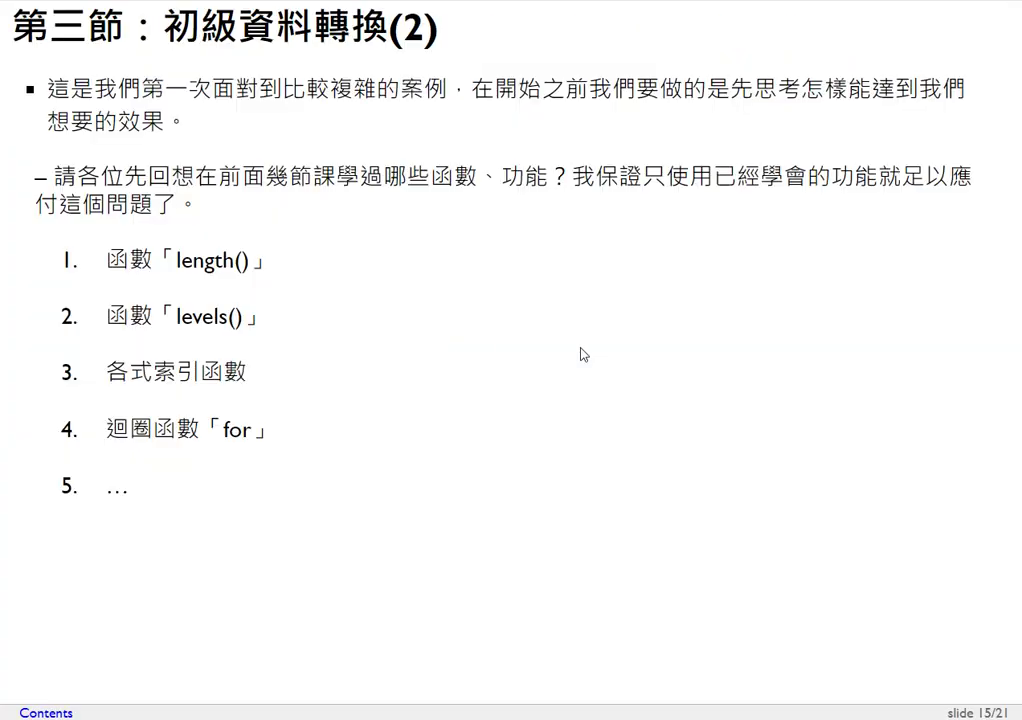